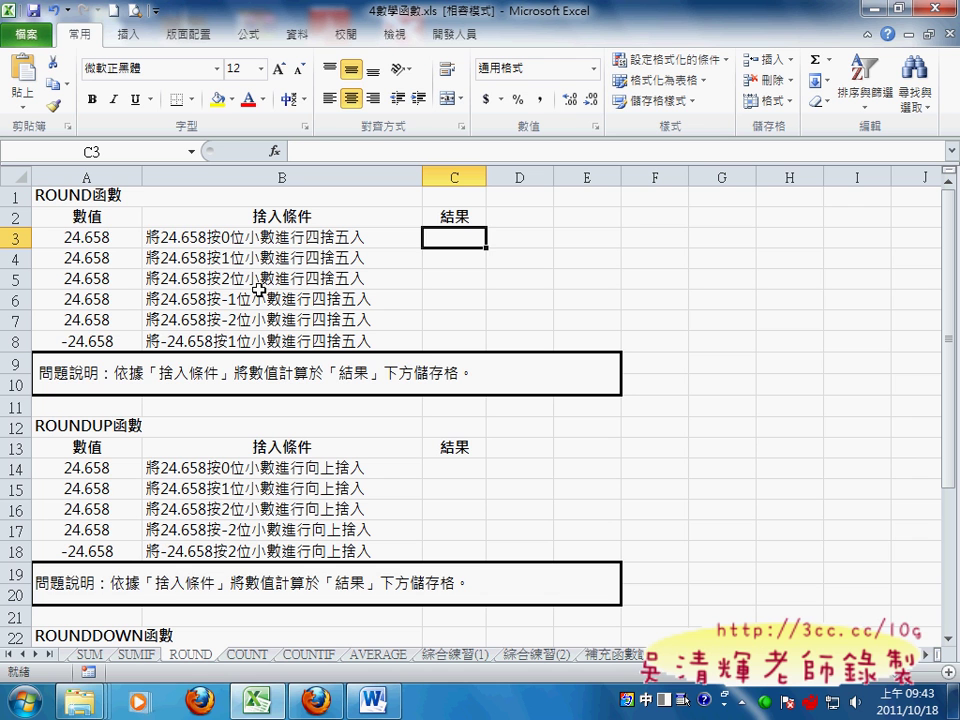
Mark the 24.658 in A3 and show A3 with three fewer decimal places
left_click(115, 236)
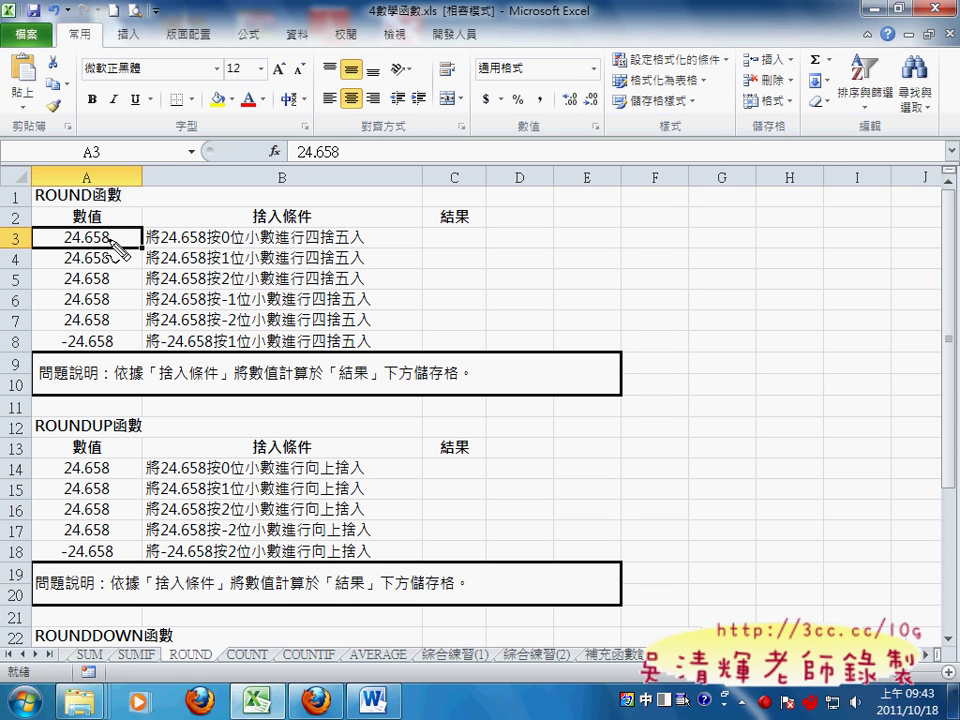
left_click_drag(160, 245, 283, 241)
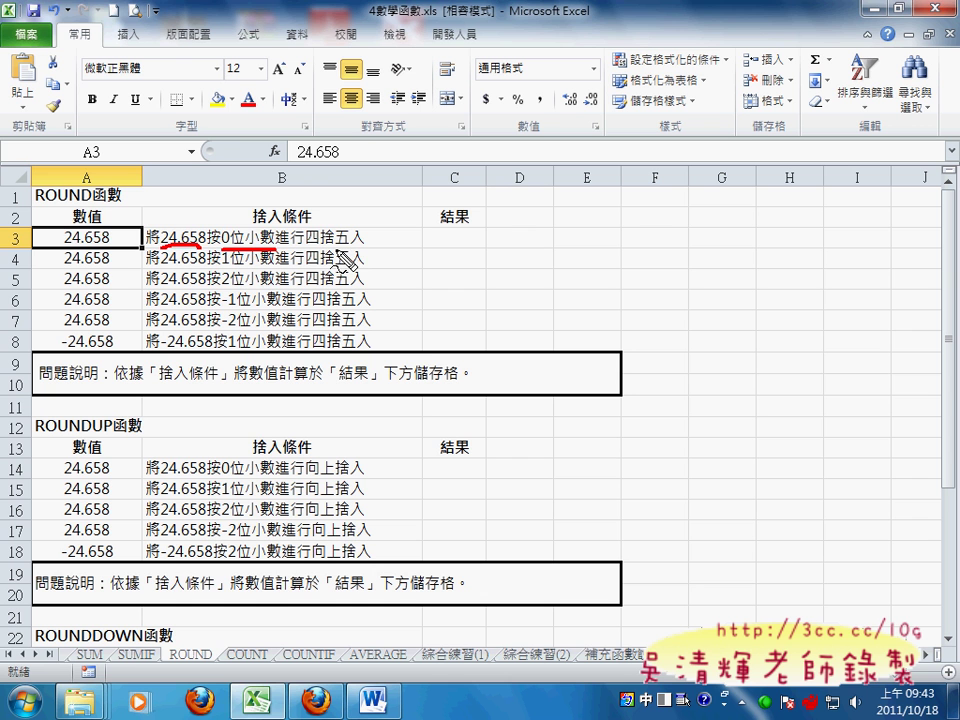
key("Escape")
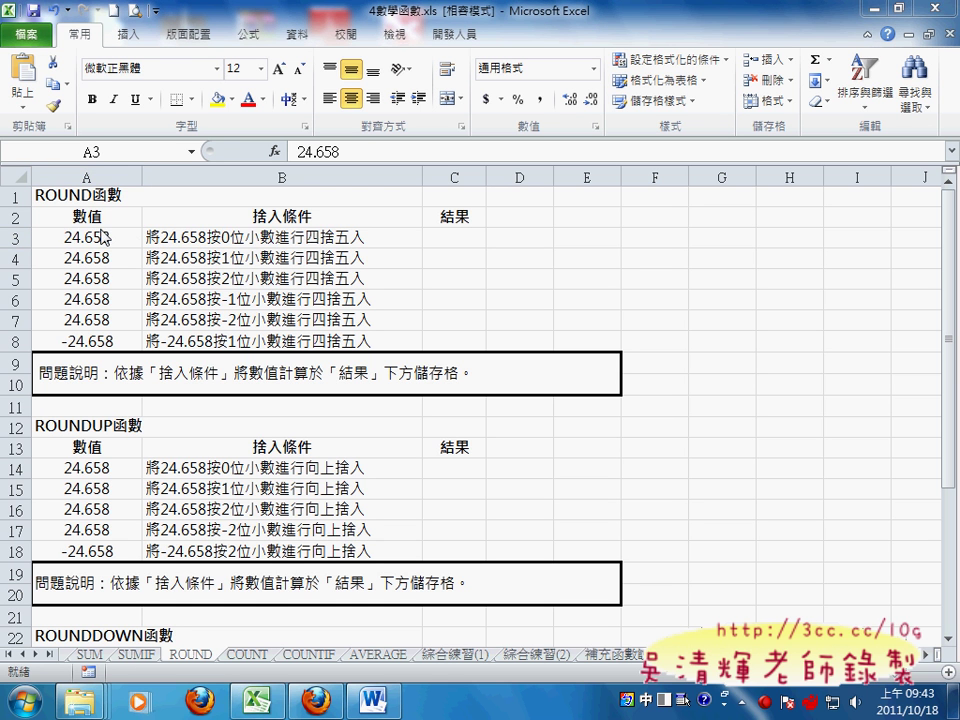
left_click(138, 240)
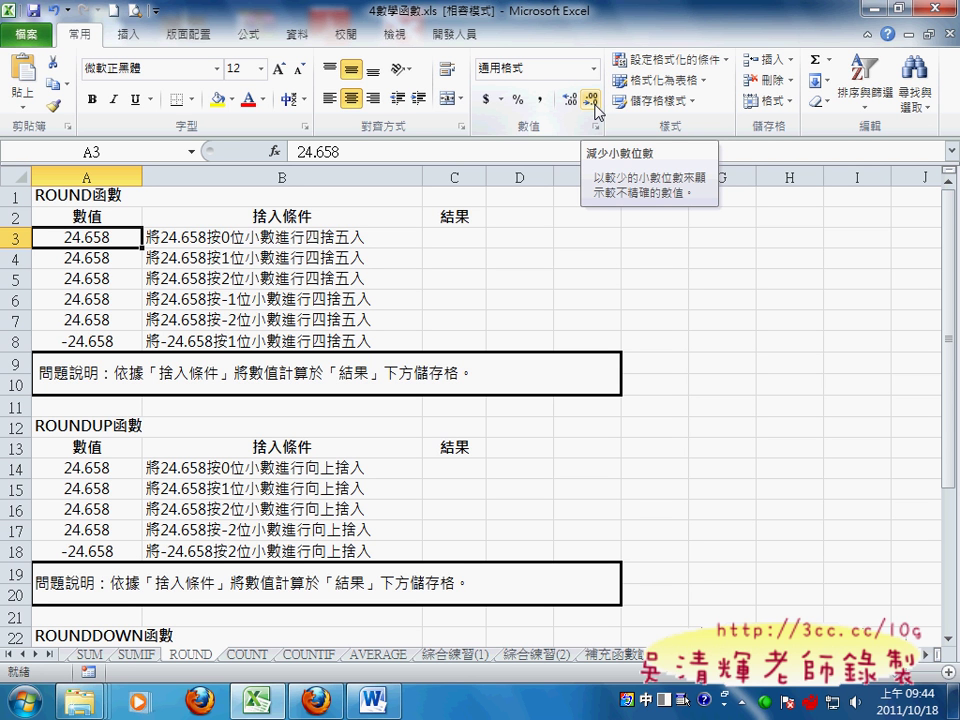
left_click(593, 100)
left_click(593, 100)
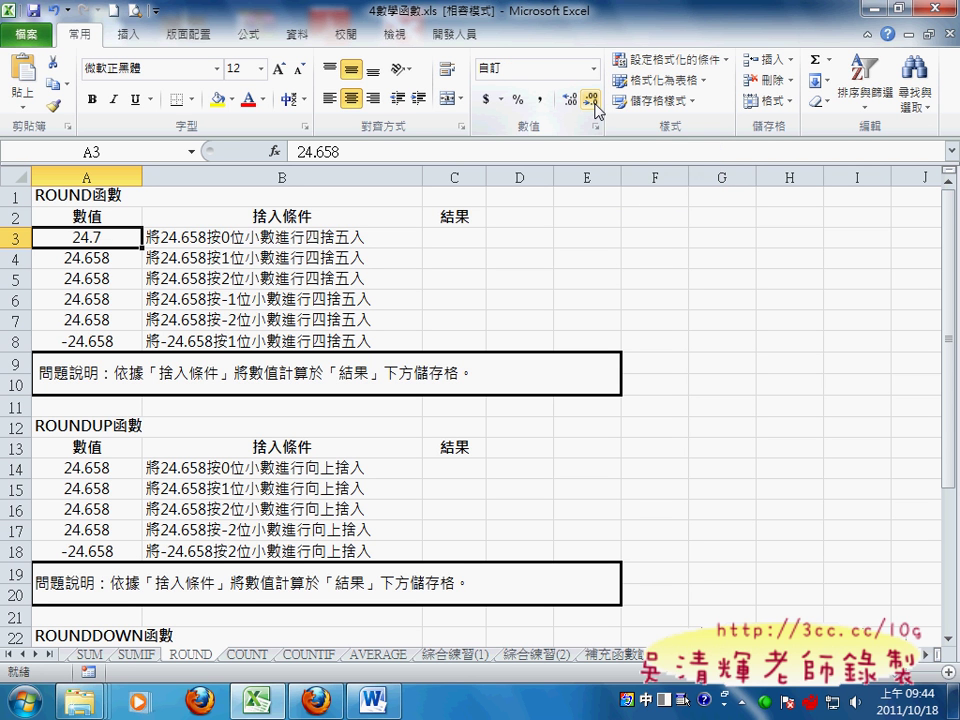
left_click(593, 100)
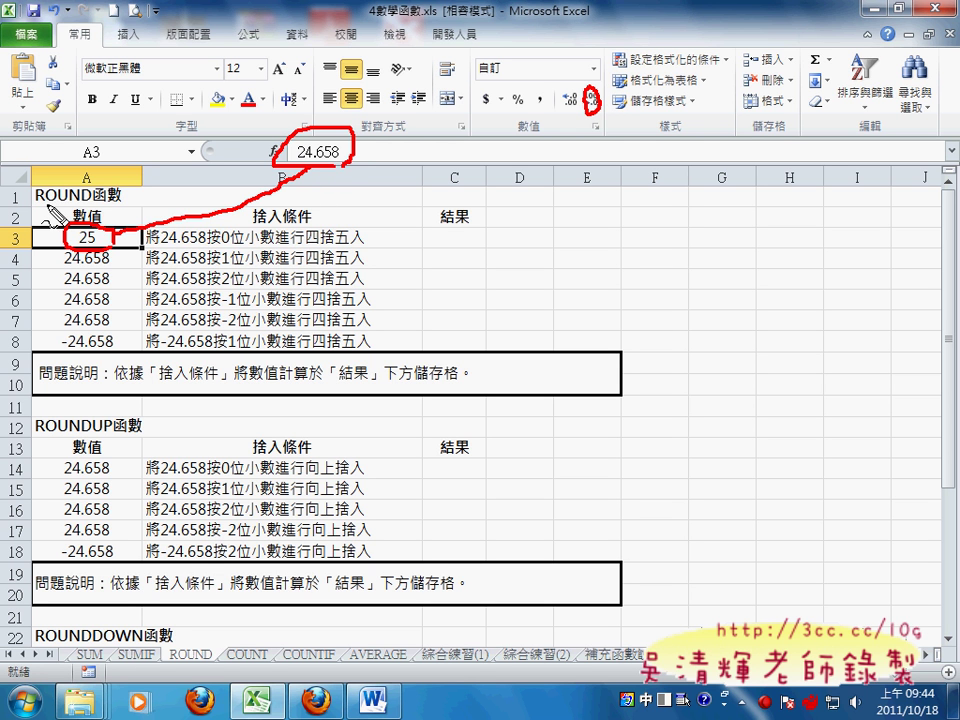
Underline the ROUND heading in A1 and restore A3's three decimal places
left_click_drag(38, 203, 82, 203)
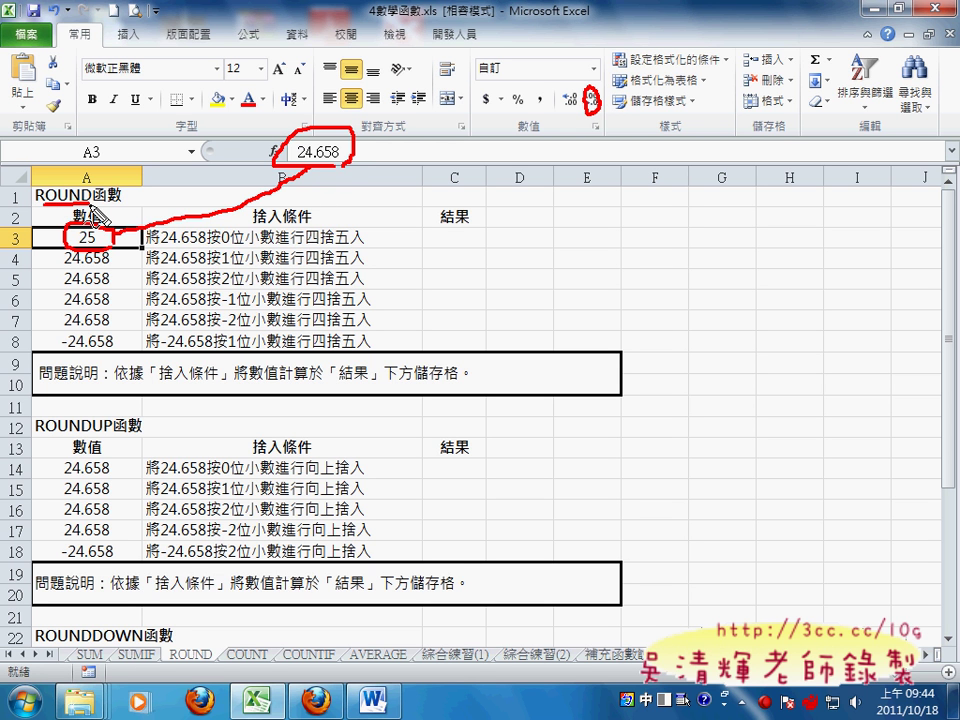
key("Escape")
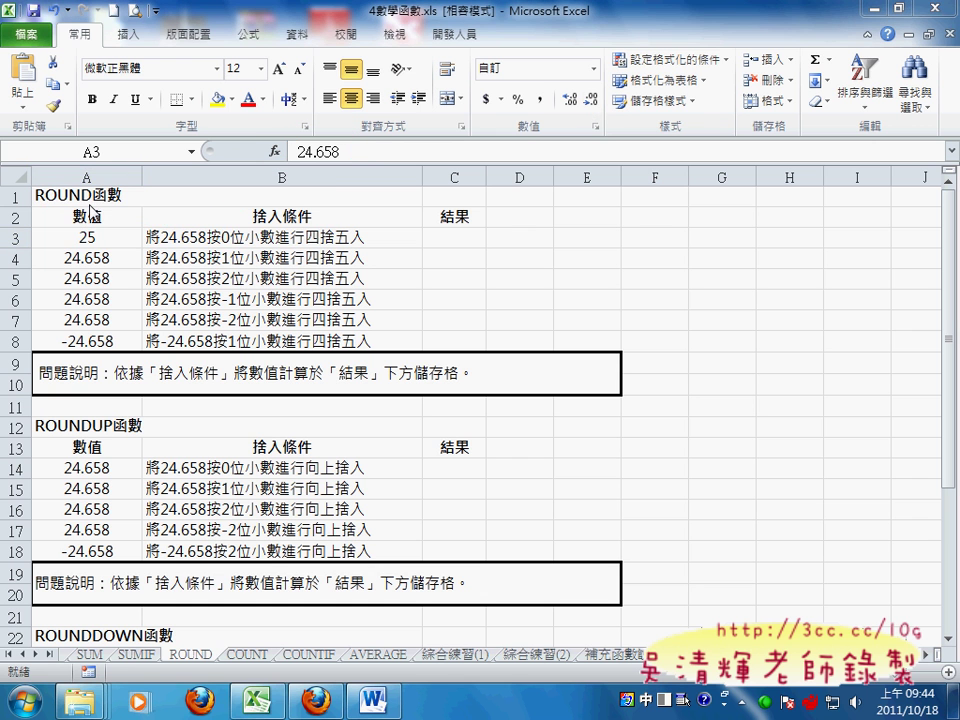
left_click(84, 238)
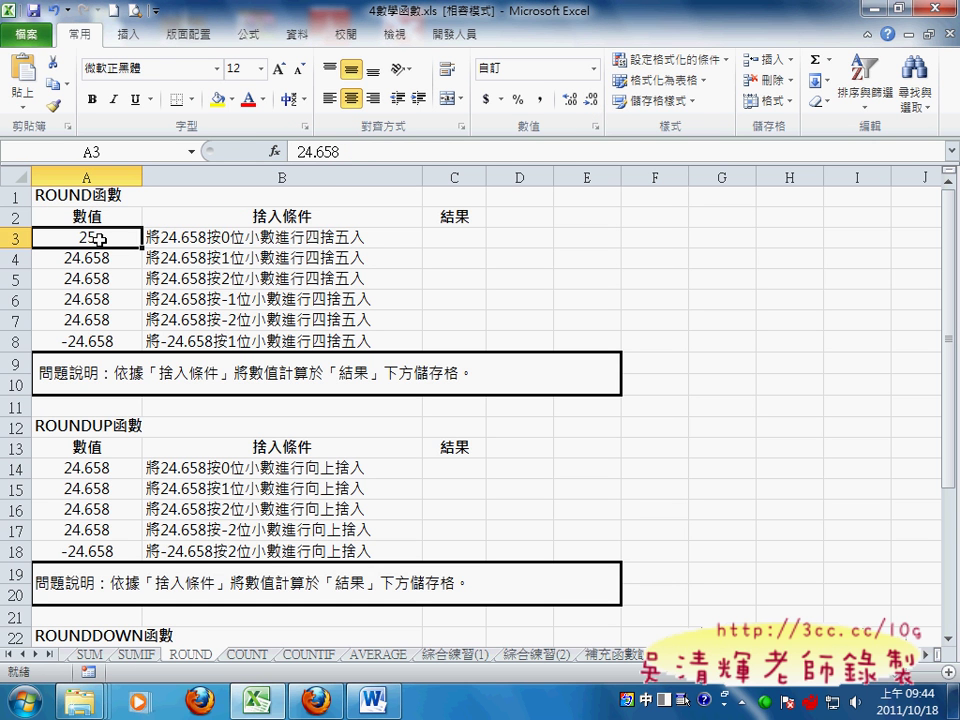
left_click(570, 99)
left_click(570, 99)
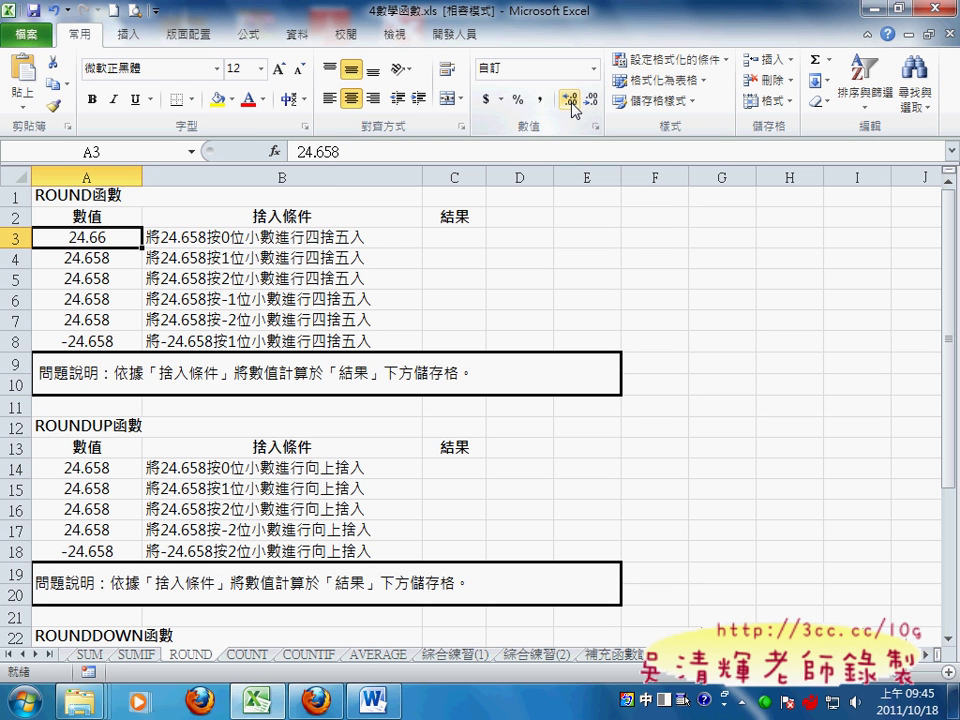
left_click(570, 99)
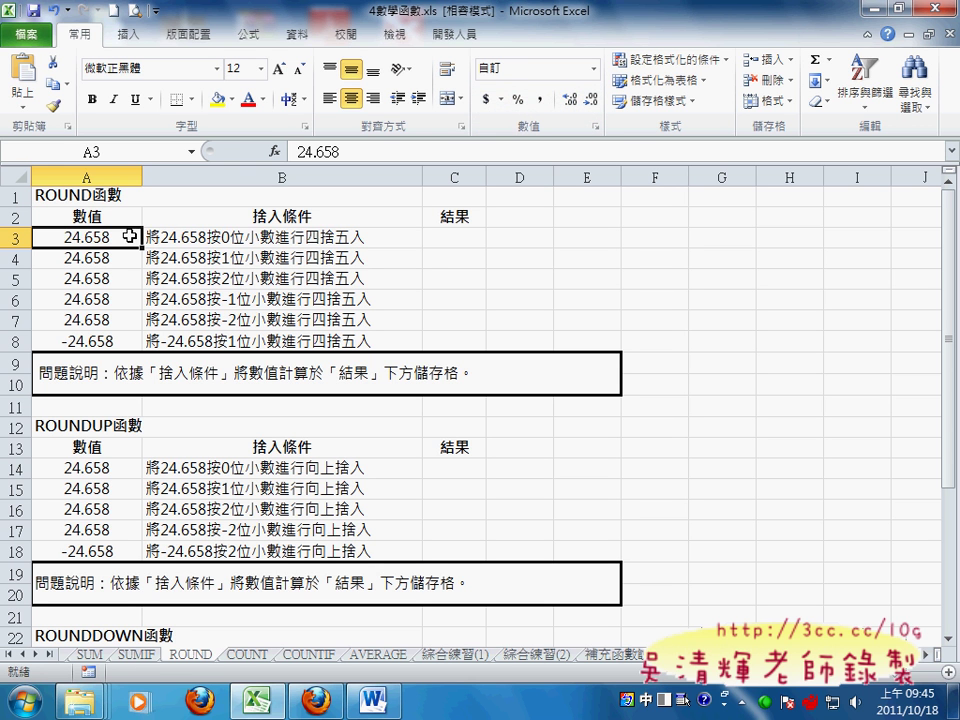
Insert the ROUND function into C3, choosing it from the All category list
left_click(450, 238)
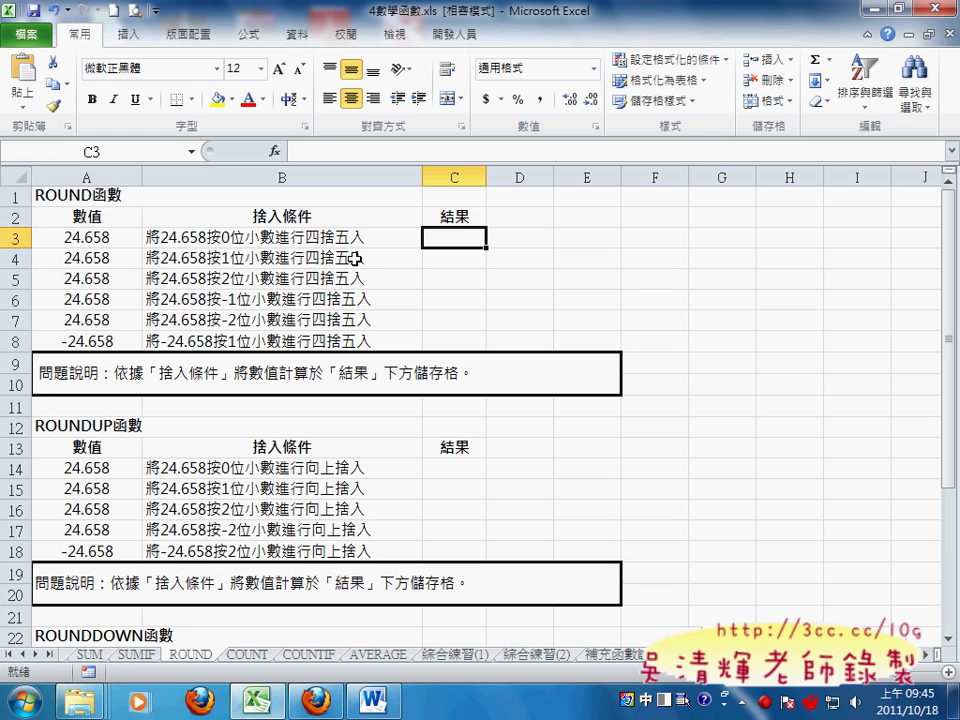
left_click(275, 152)
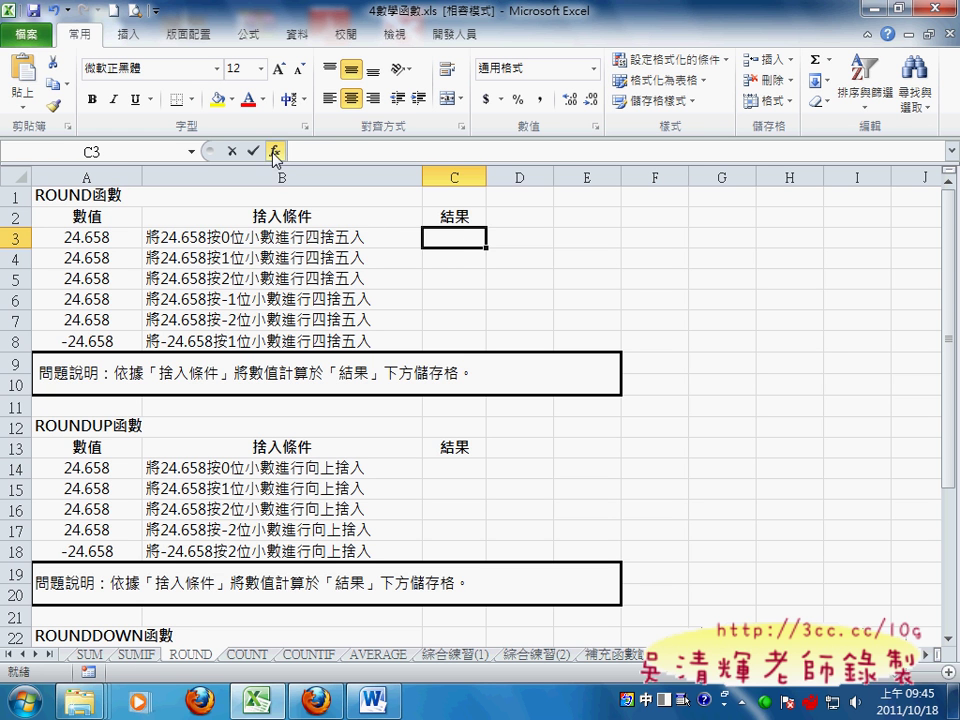
left_click(600, 322)
left_click(553, 355)
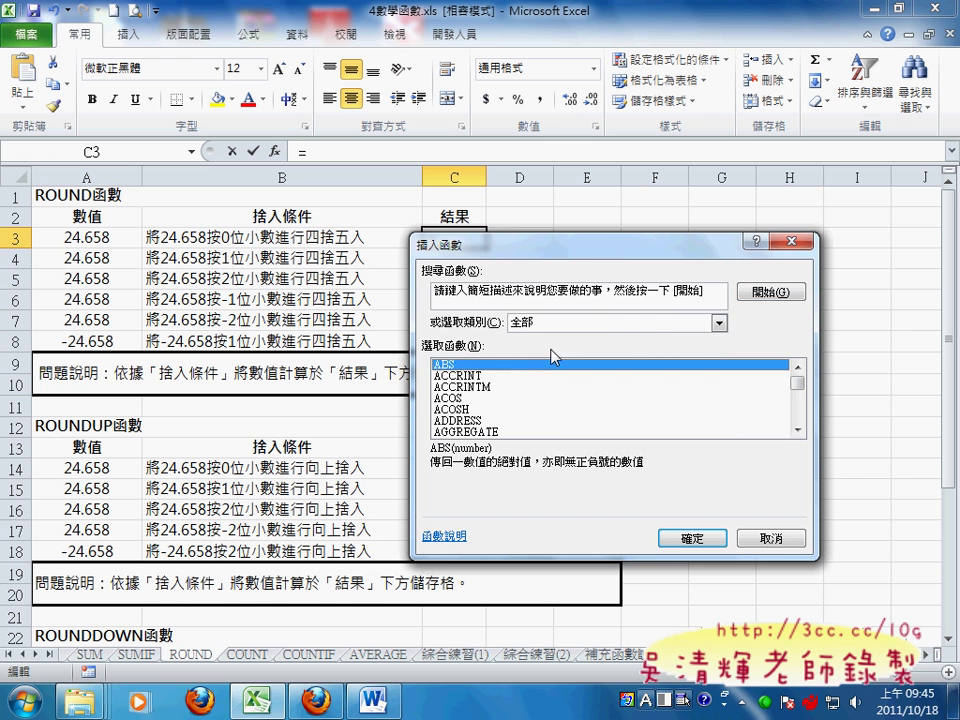
left_click(524, 406)
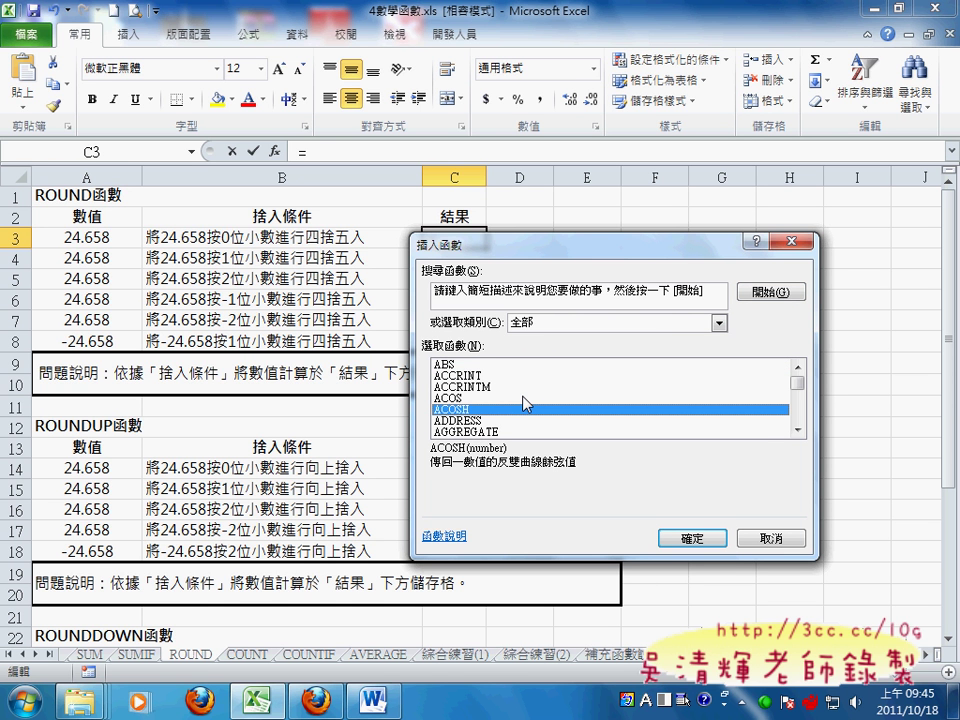
type("ro")
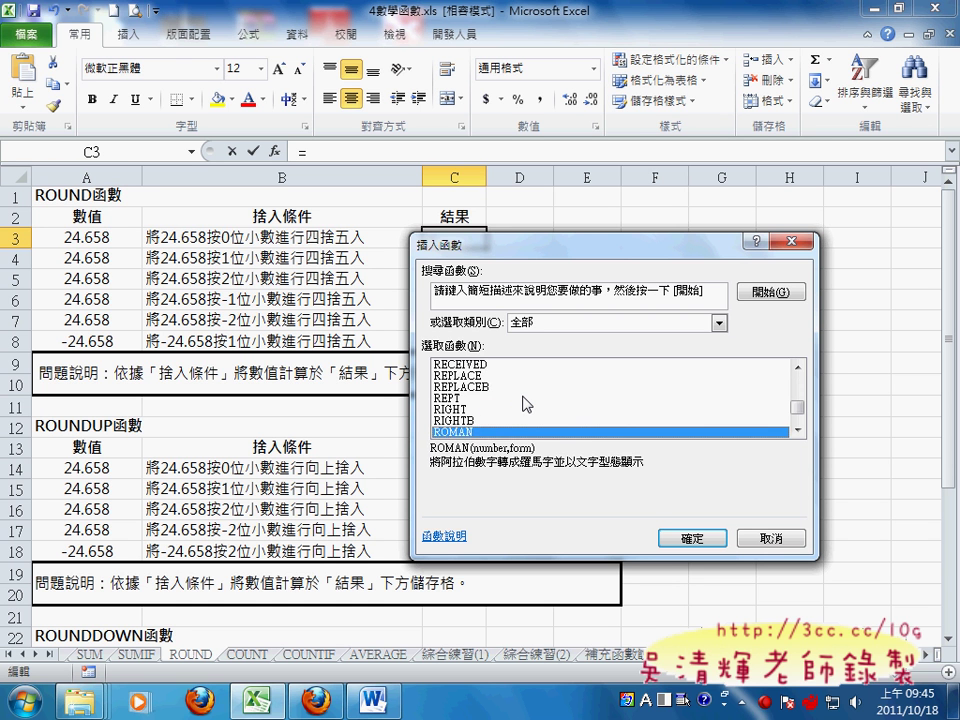
key("Down")
key("Down")
key("Down")
key("Down")
key("Down")
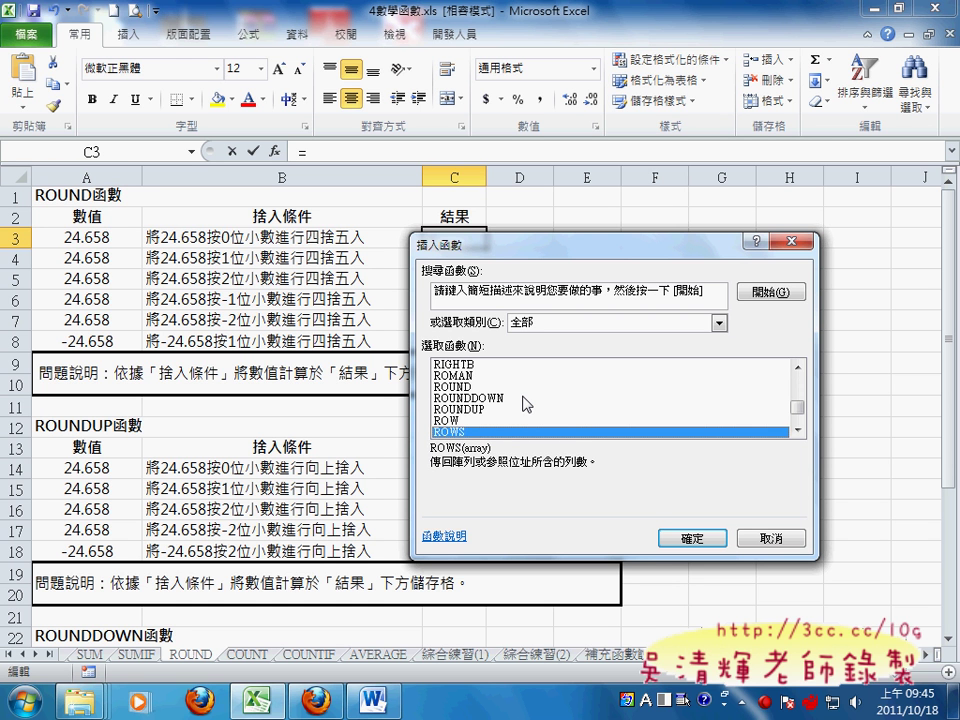
key("Up")
key("Up")
key("Up")
key("Up")
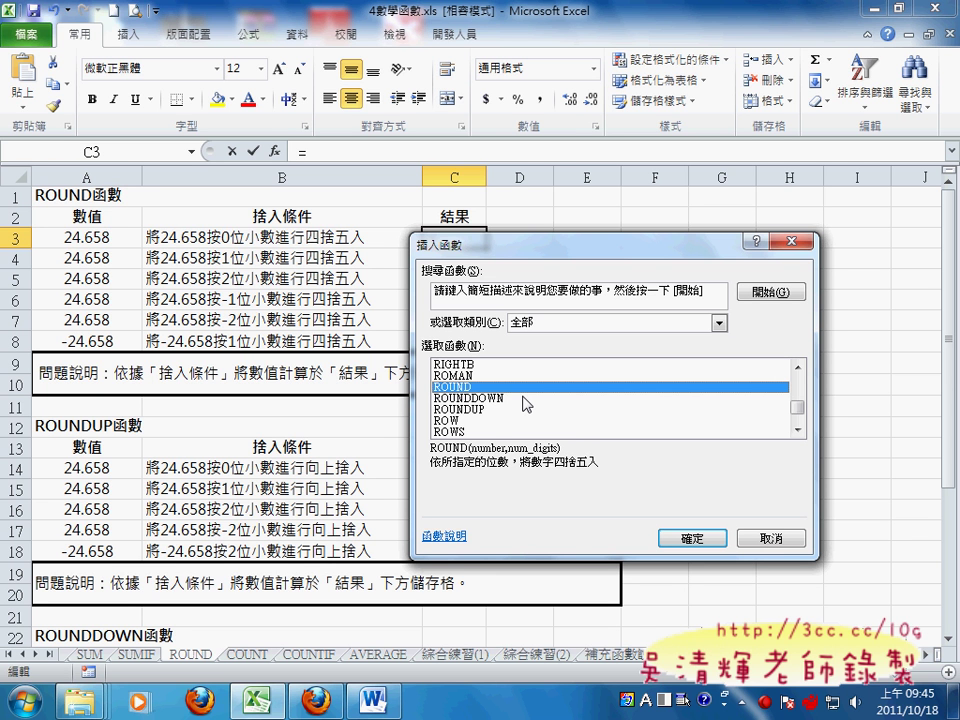
key("Down")
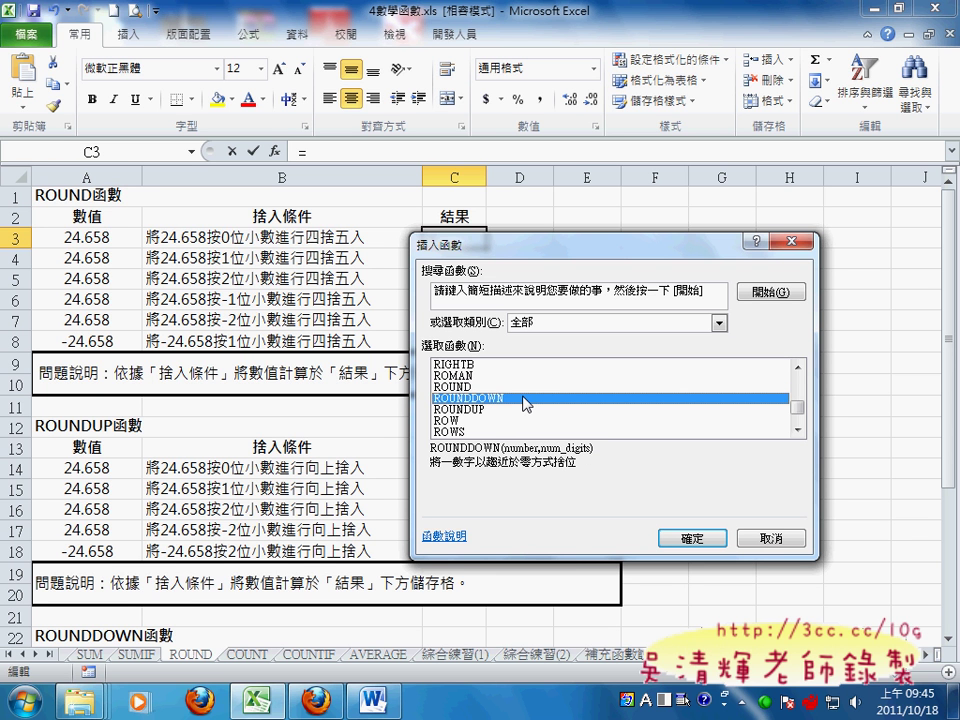
key("Down")
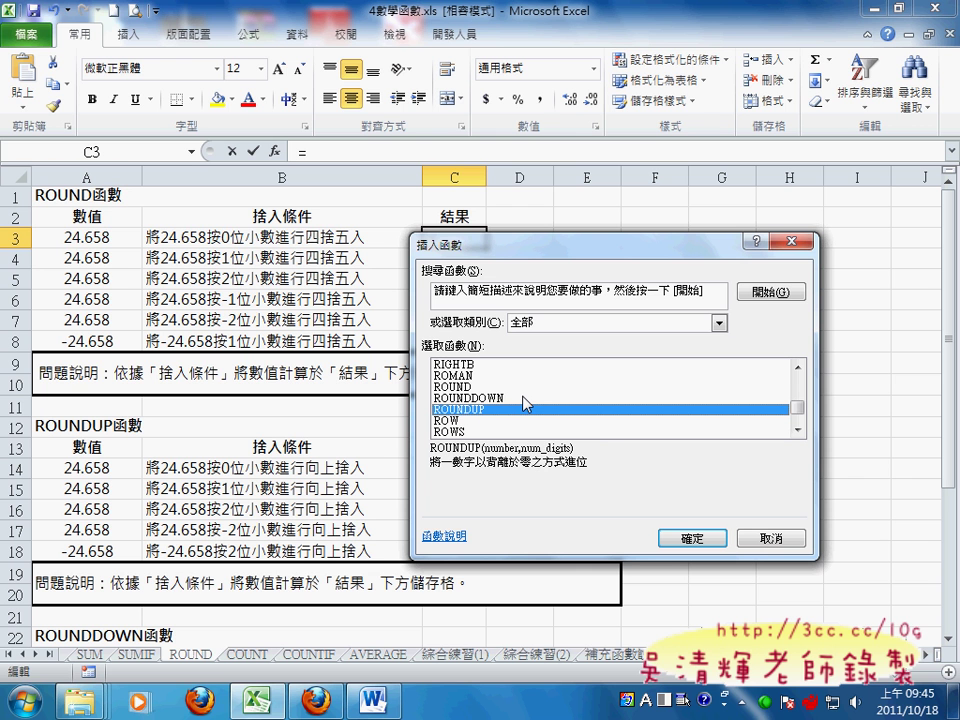
key("Up")
key("Up")
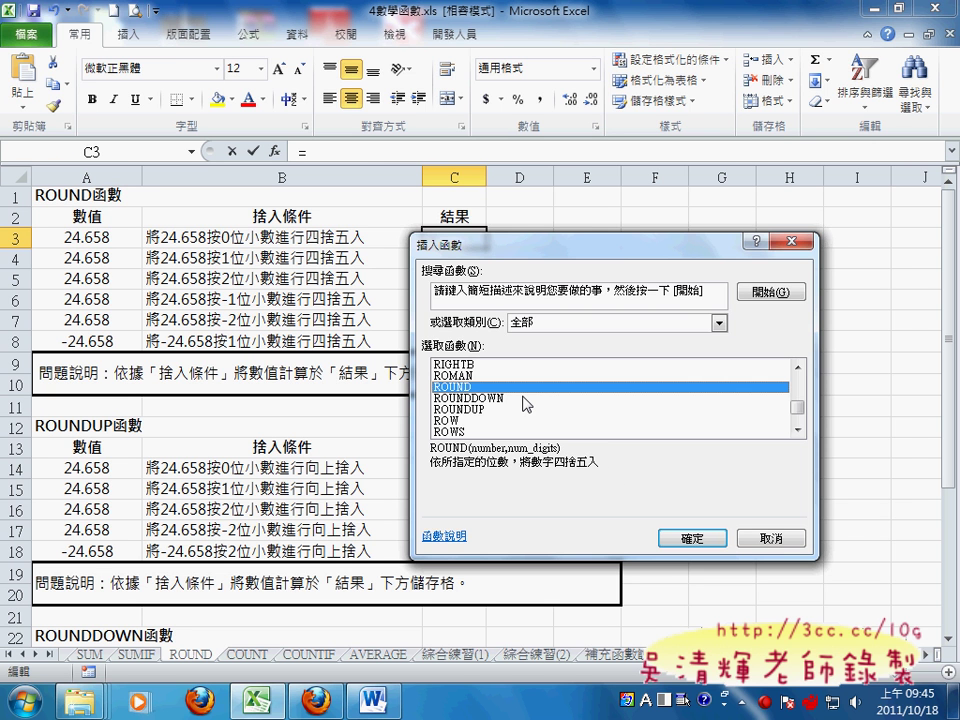
left_click(700, 538)
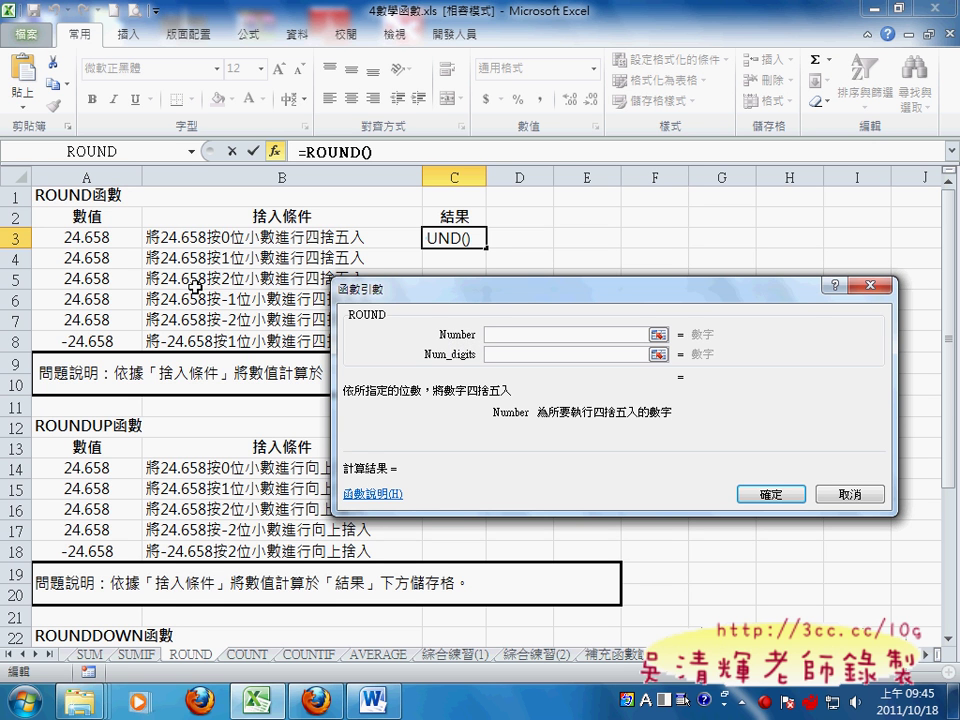
Set ROUND's Number to A3 and Num_digits to 0, entering =ROUND(A3,0) in C3
left_click(82, 237)
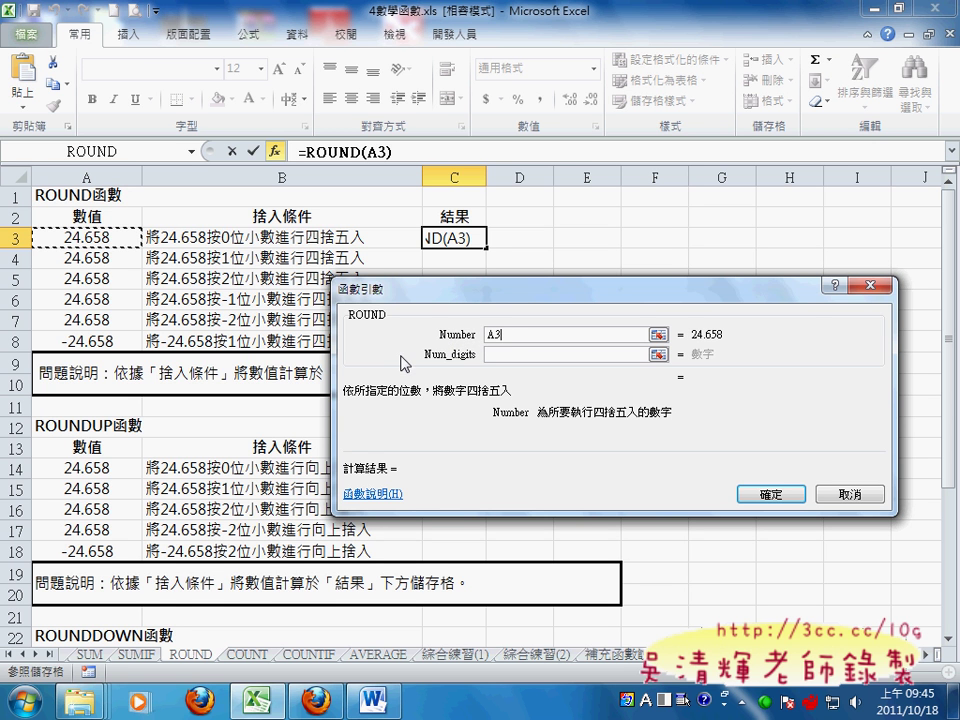
left_click(550, 355)
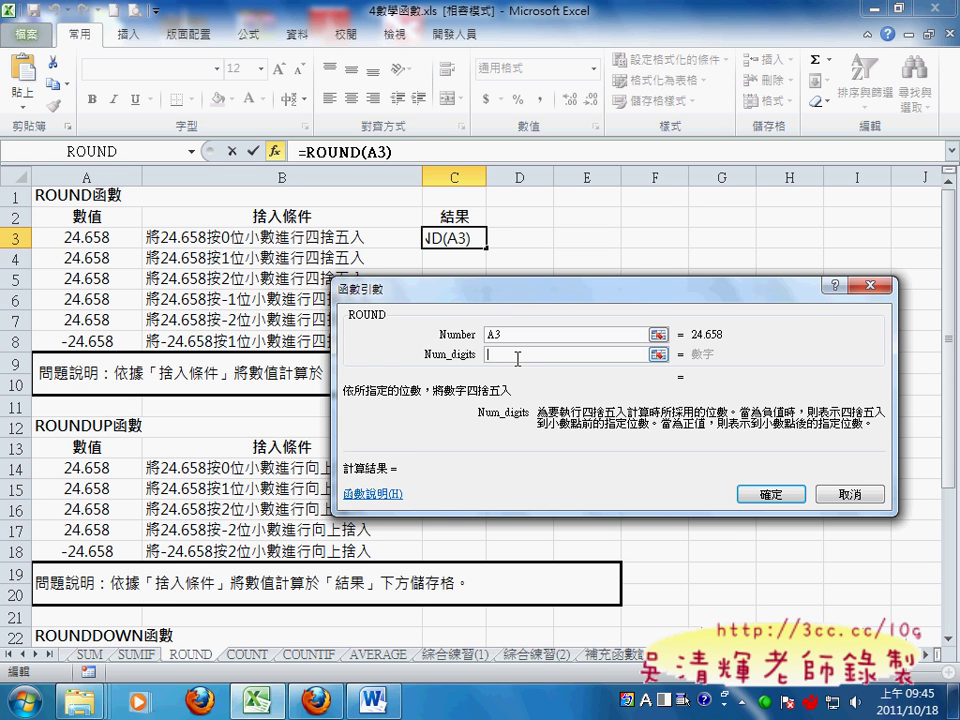
type("0")
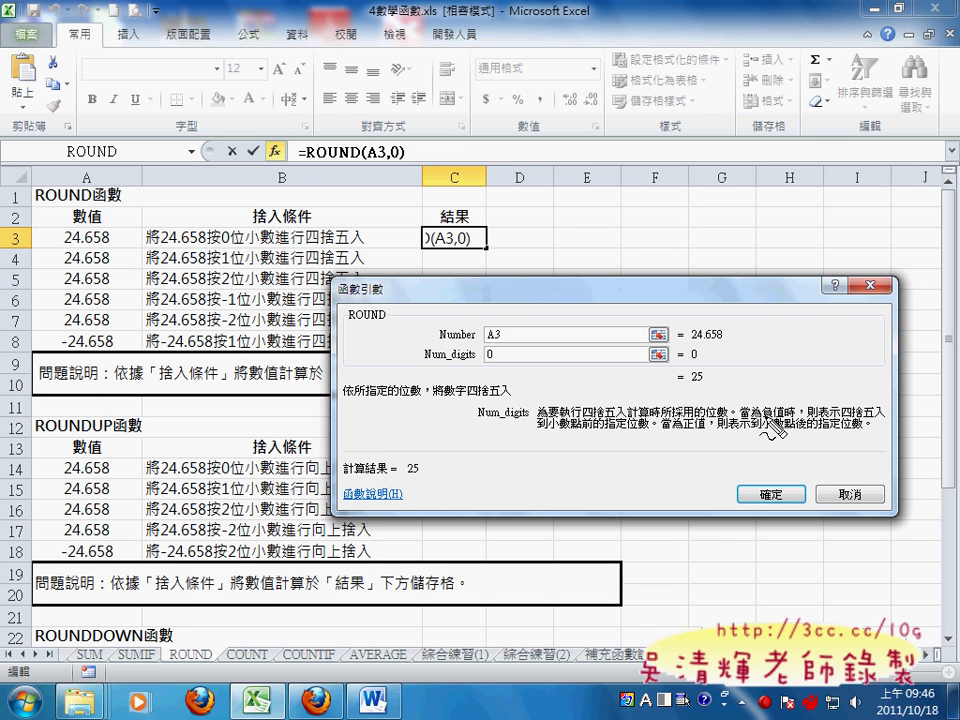
left_click_drag(765, 421, 790, 421)
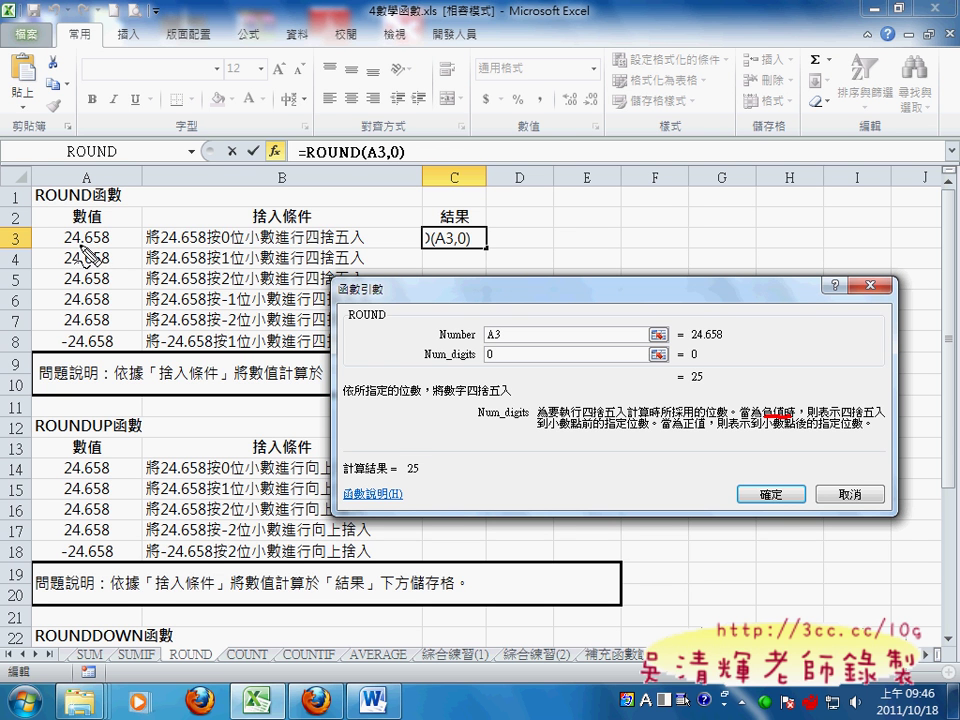
left_click_drag(83, 244, 75, 243)
left_click_drag(78, 246, 60, 244)
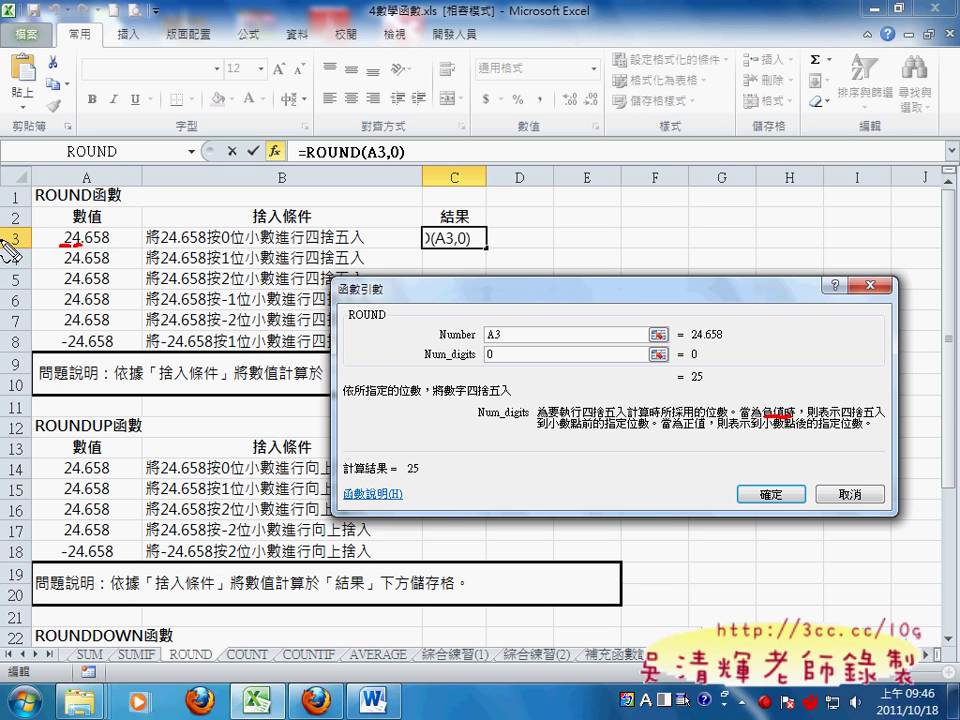
key("Escape")
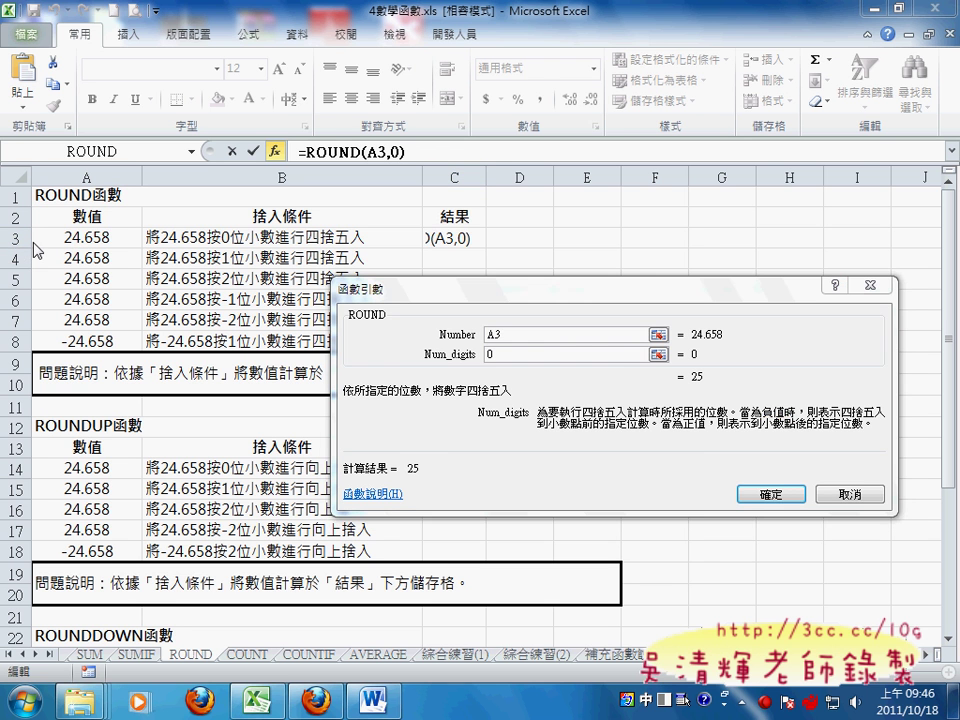
left_click(767, 492)
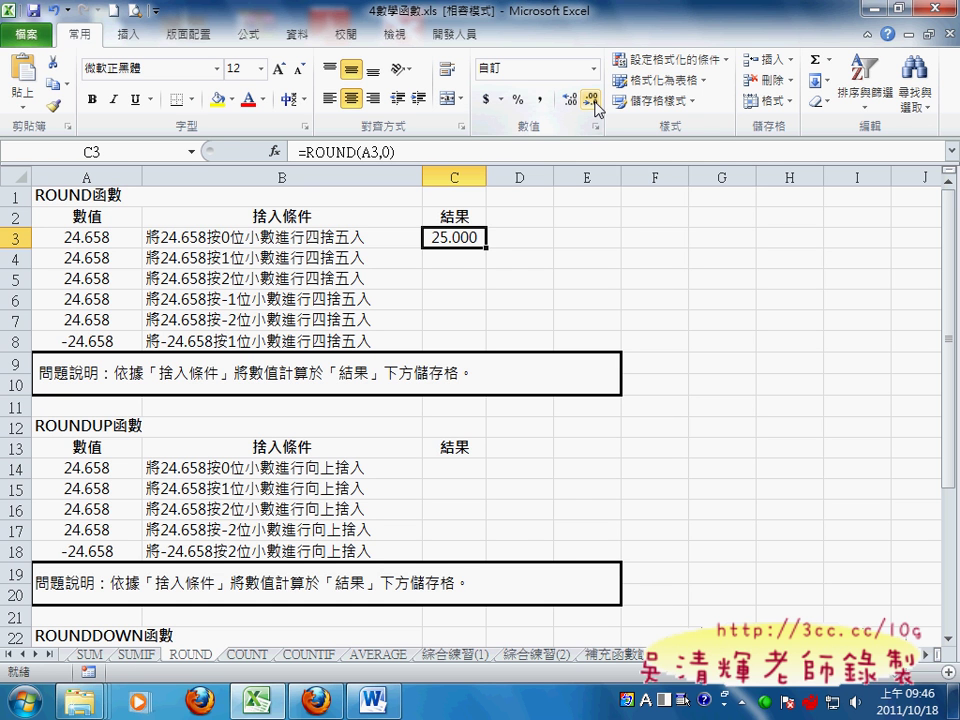
Format C3 as Number with 0 decimal places and fill its formula down to C8
right_click(456, 239)
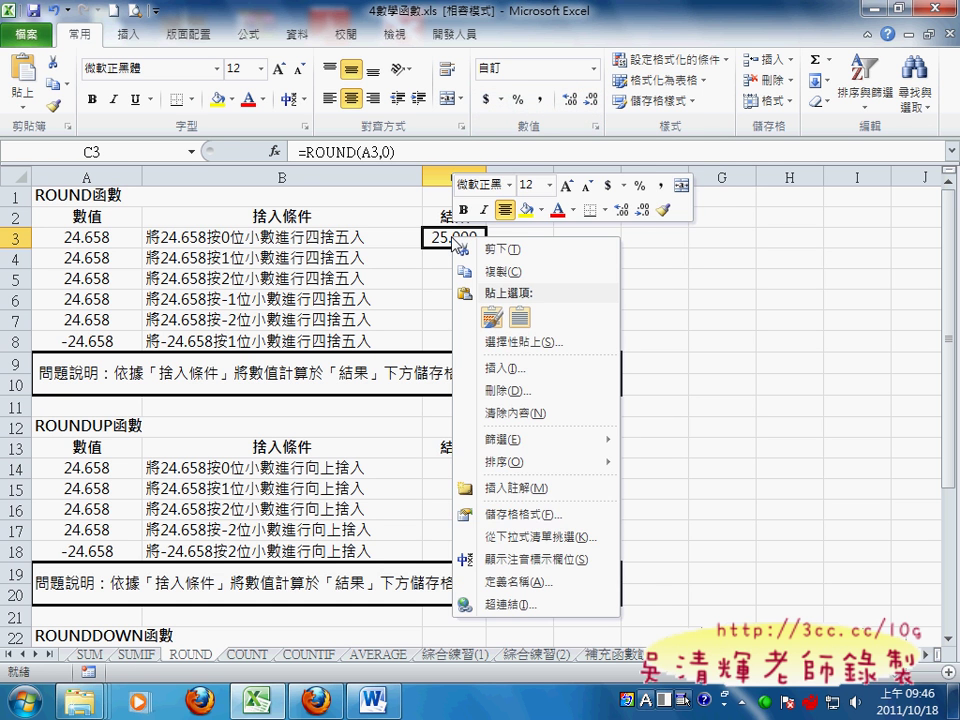
left_click(499, 514)
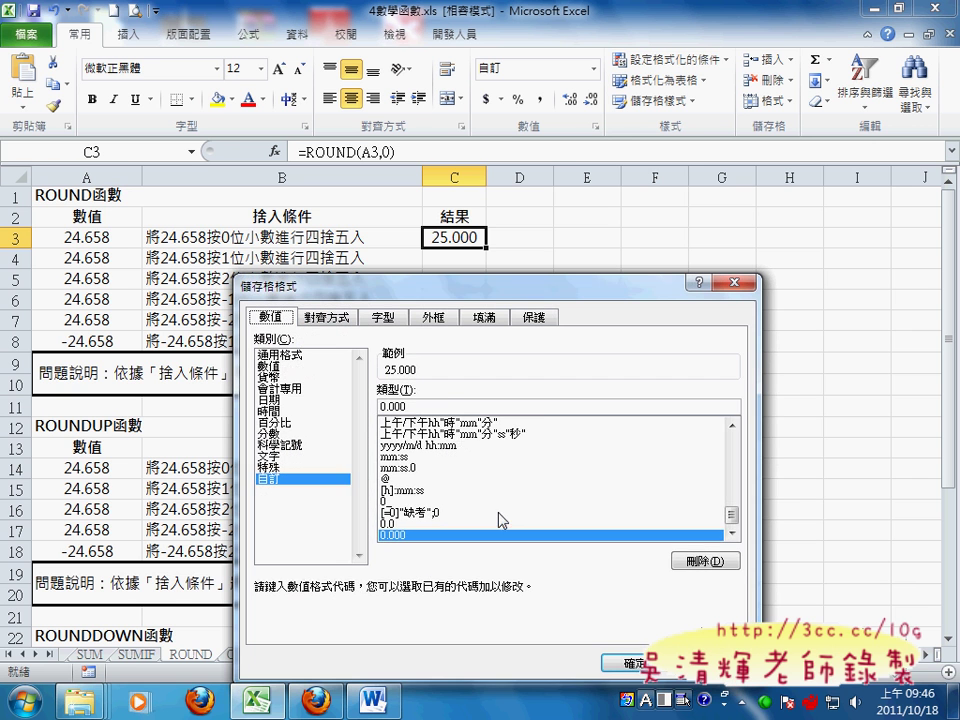
left_click(354, 368)
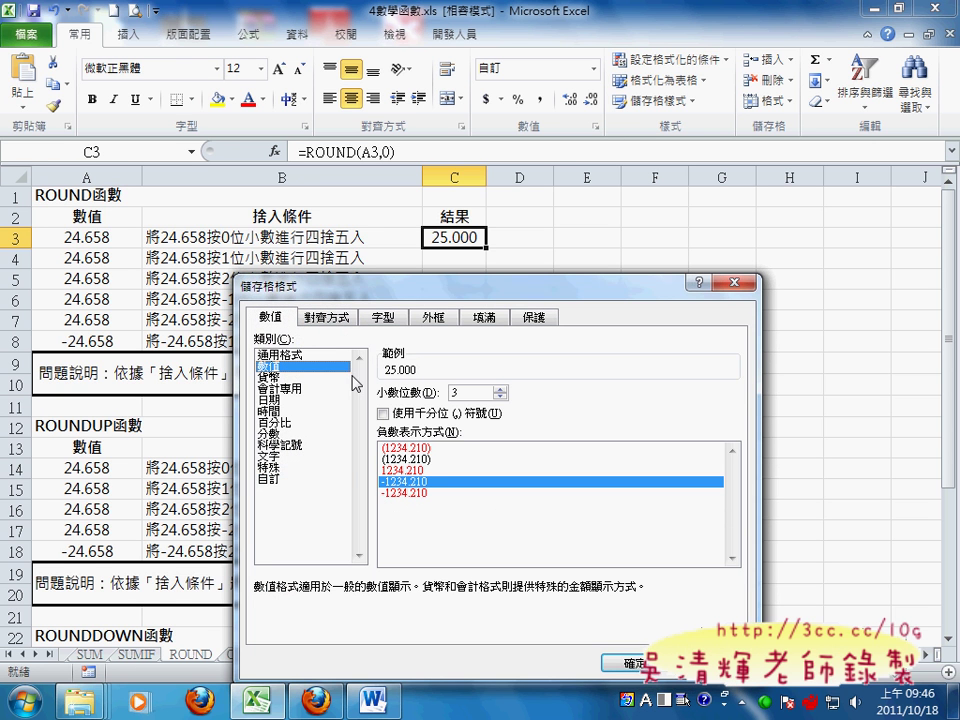
left_click(500, 397)
left_click(500, 397)
left_click(500, 397)
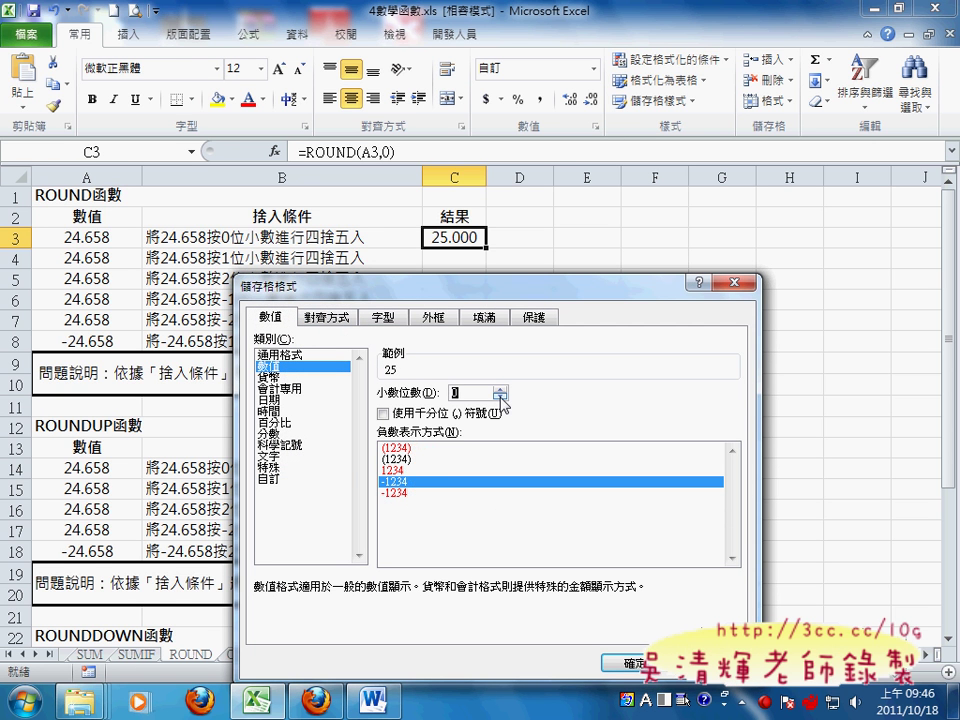
left_click(632, 663)
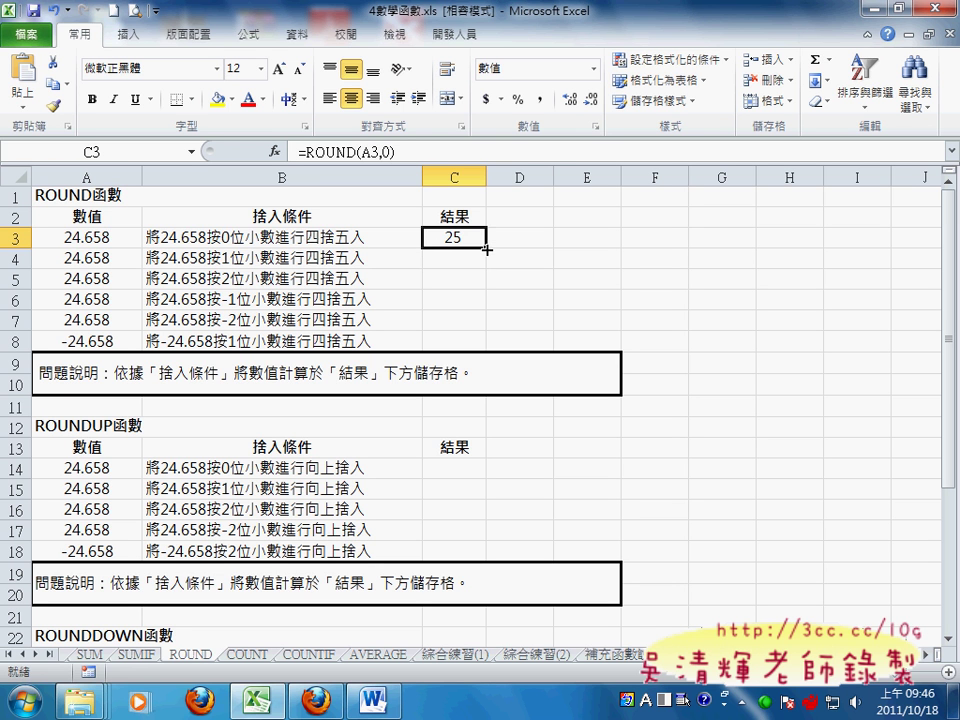
left_click_drag(486, 249, 485, 346)
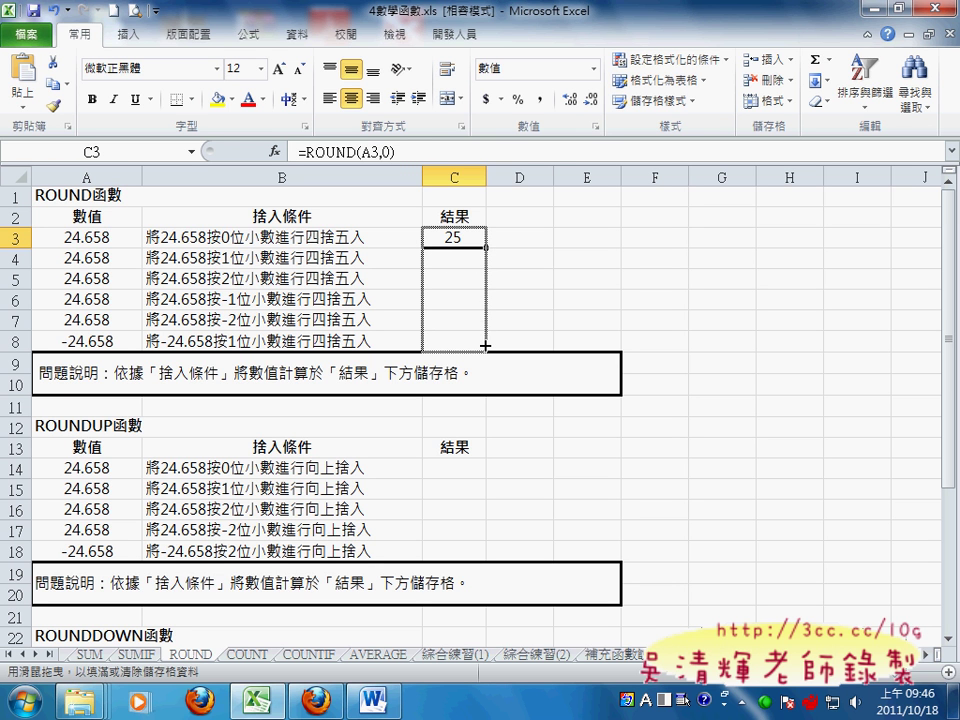
left_click_drag(485, 346, 485, 346)
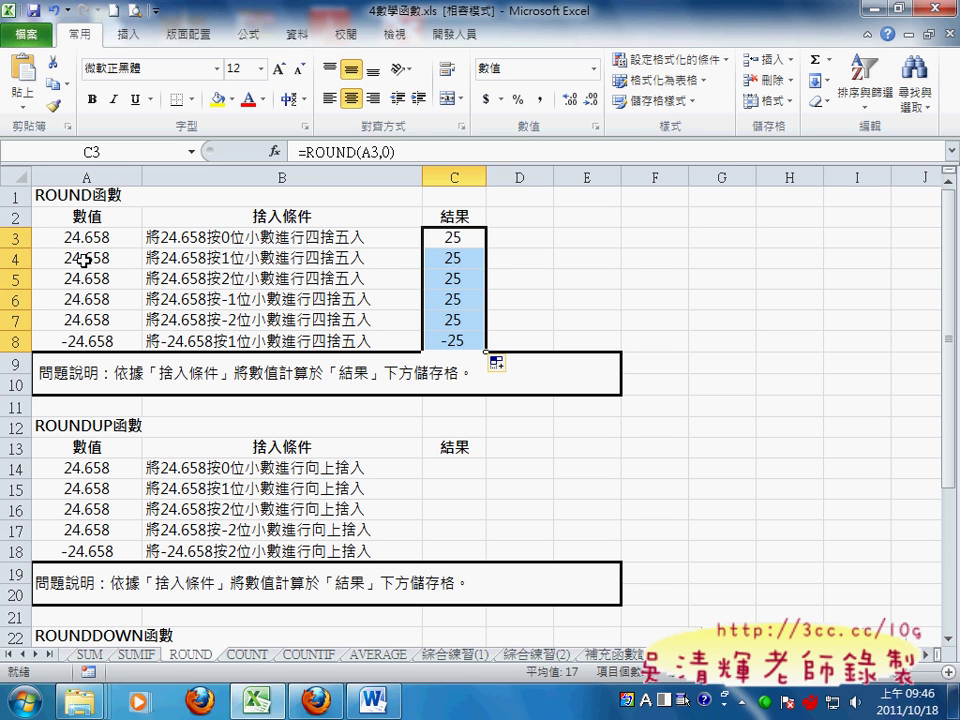
Change C4's formula to =ROUND(A4,1) and display it with one decimal as 24.7
left_click(460, 258)
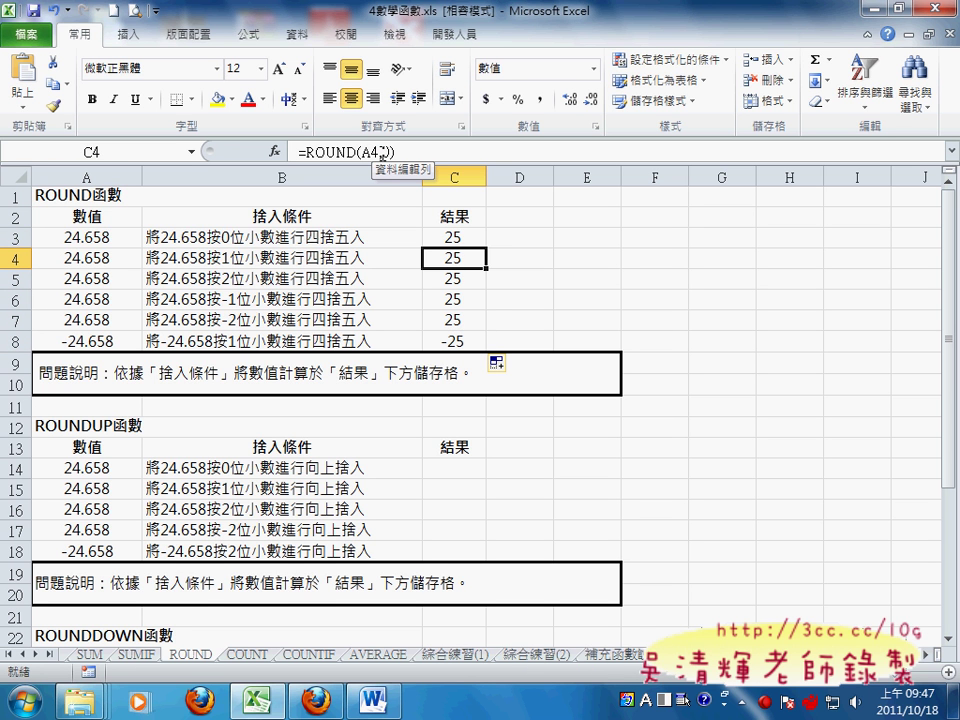
left_click(385, 152)
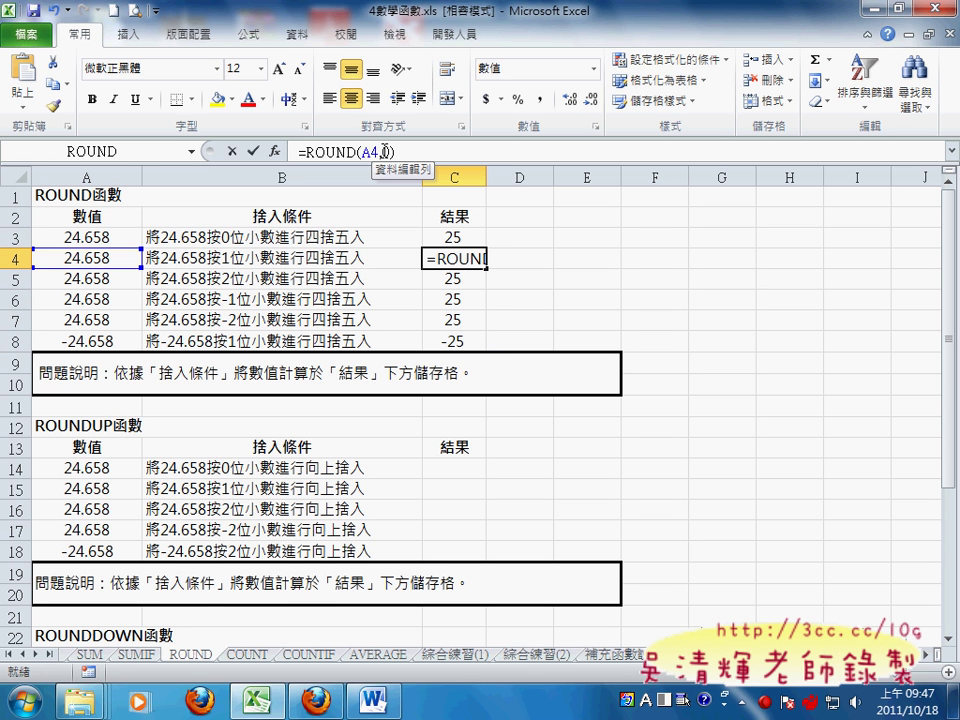
double_click(389, 151)
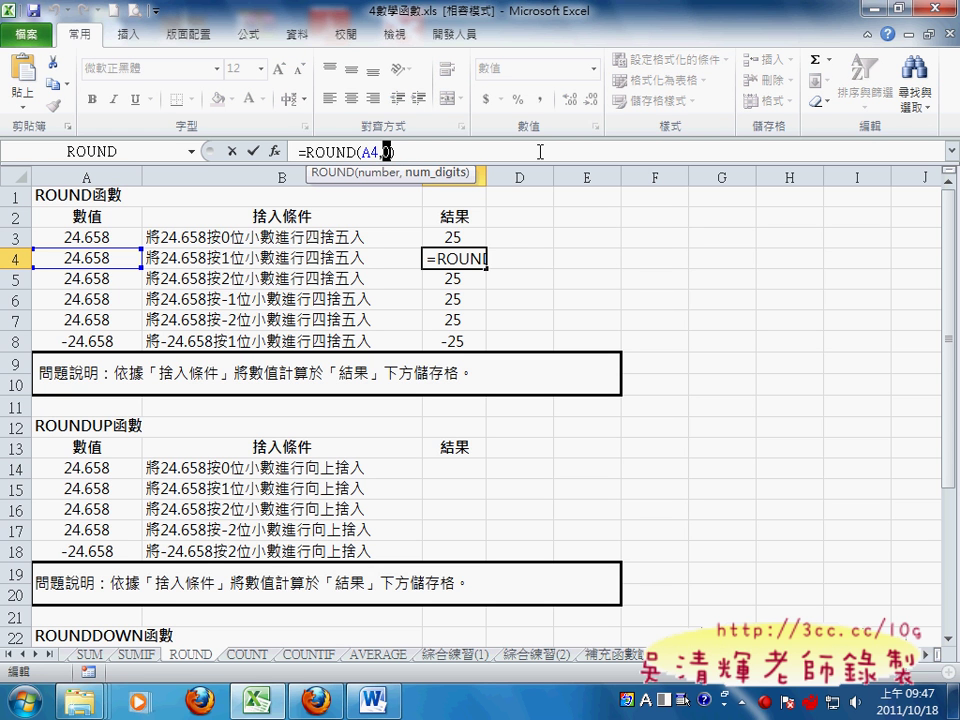
type("1")
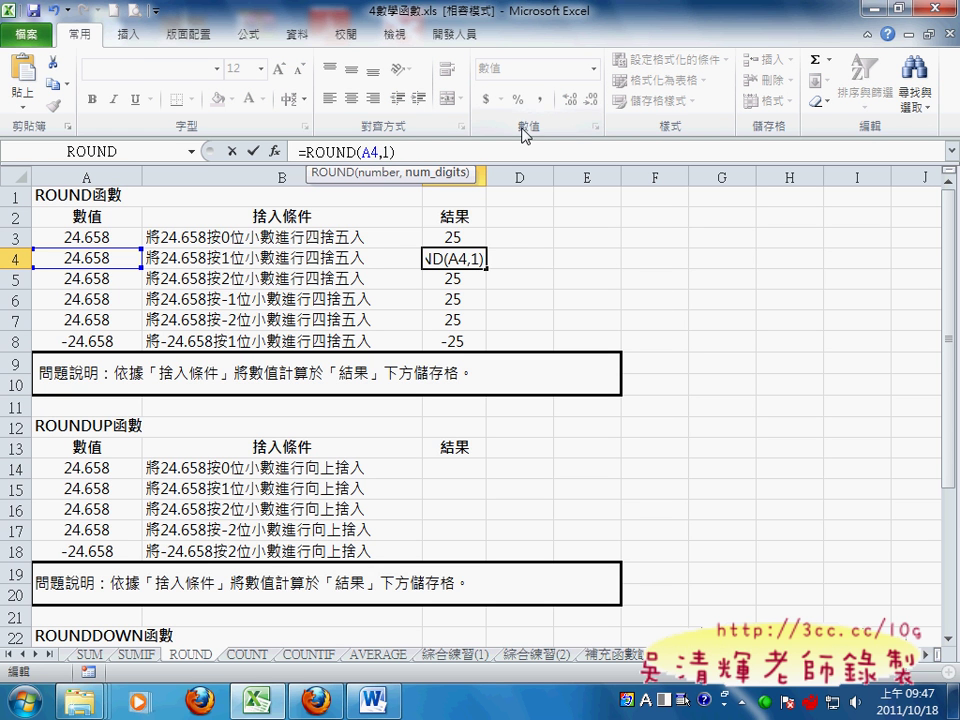
left_click(257, 150)
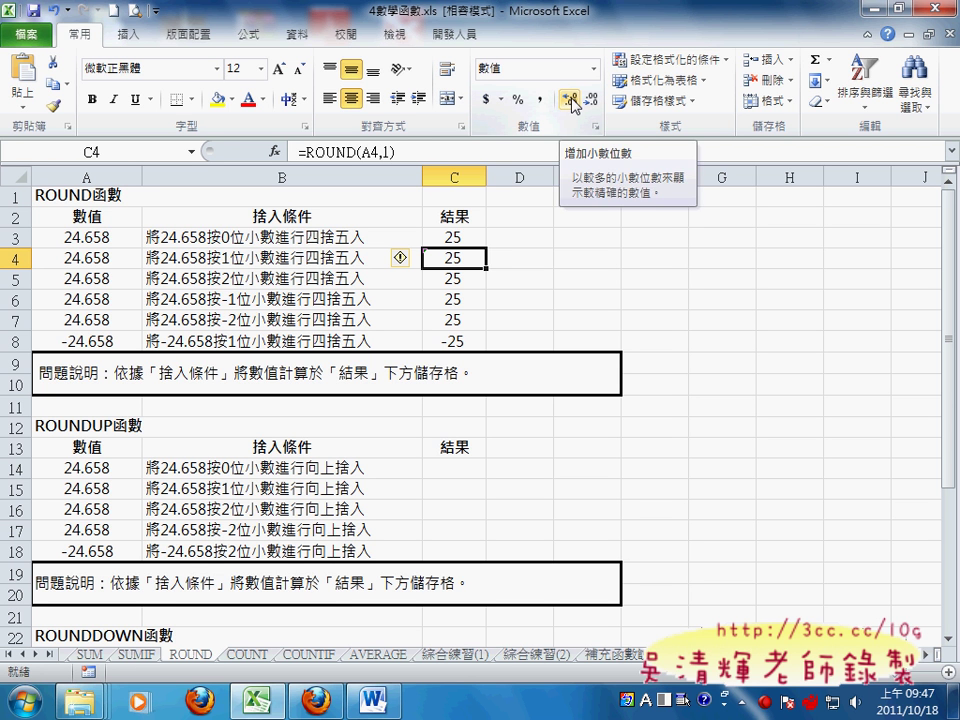
left_click(571, 101)
left_click(571, 101)
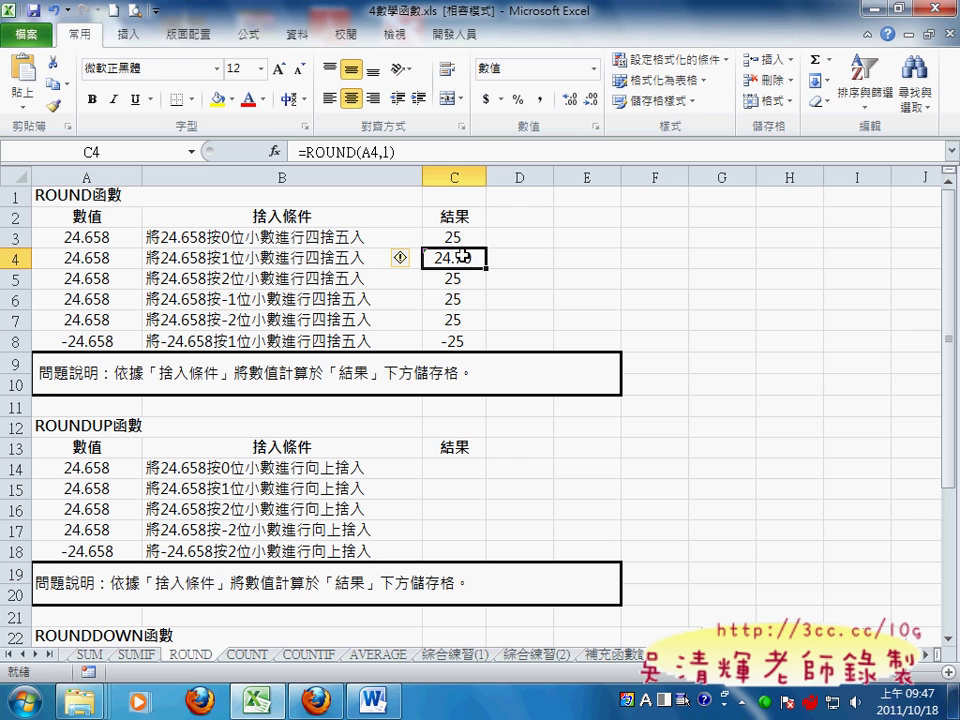
key("ctrl+z")
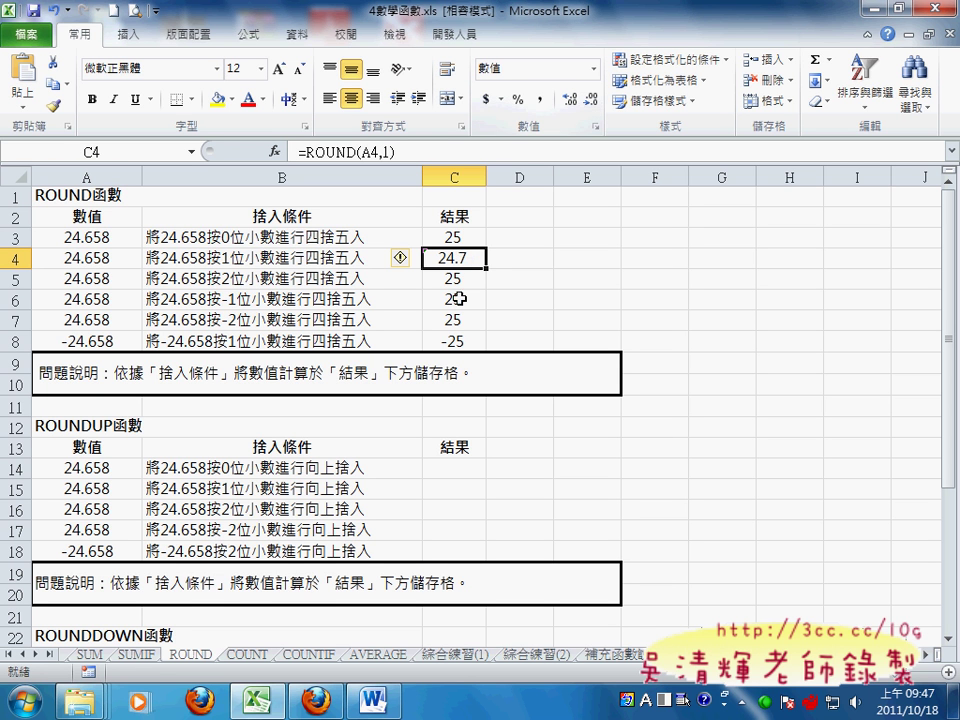
key("Down")
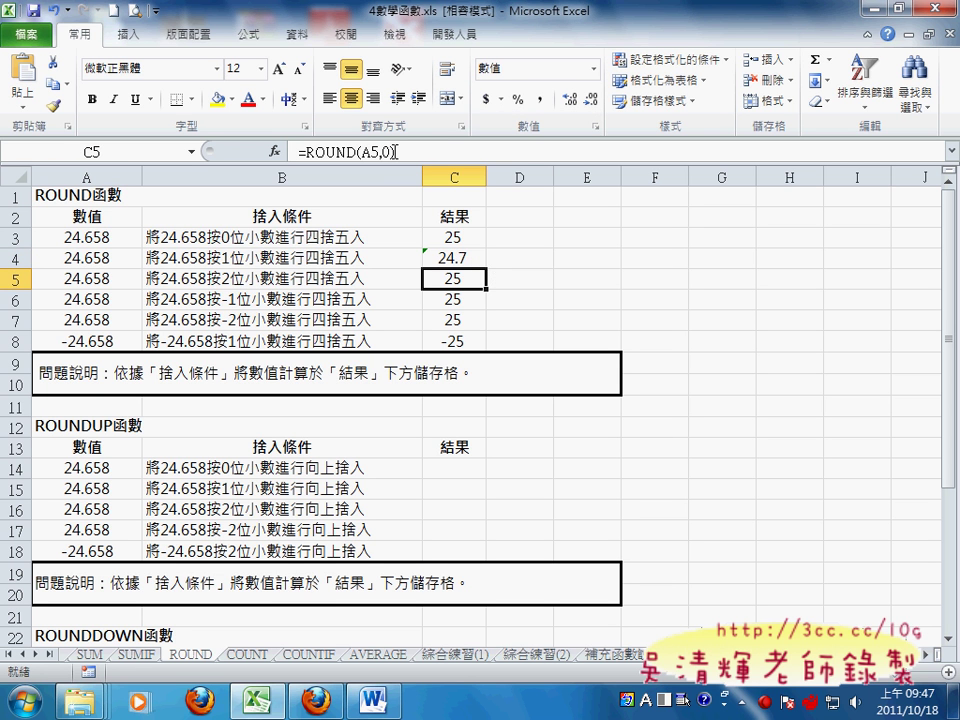
Change C5's formula to =ROUND(A5,2) and display it with two decimals as 24.66
left_click(384, 151)
left_click(388, 151)
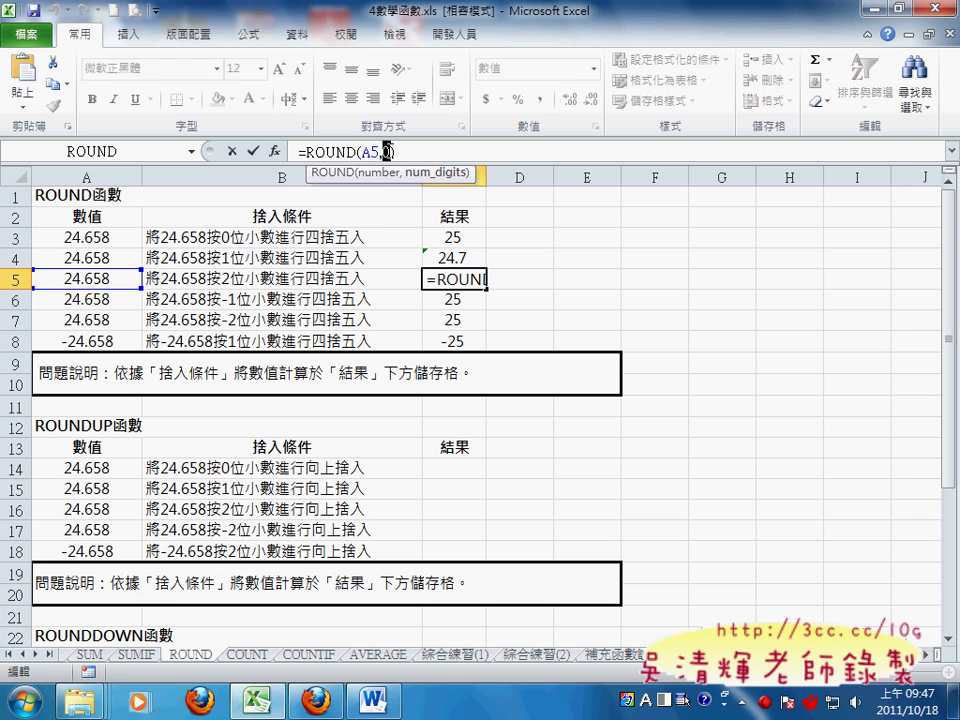
type("2")
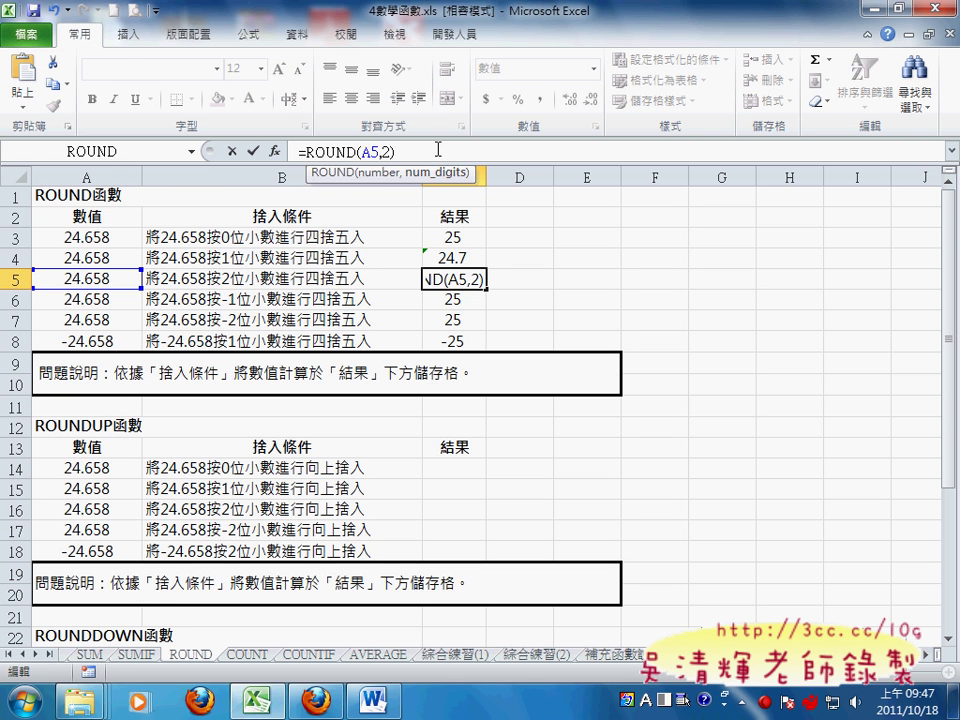
left_click(253, 151)
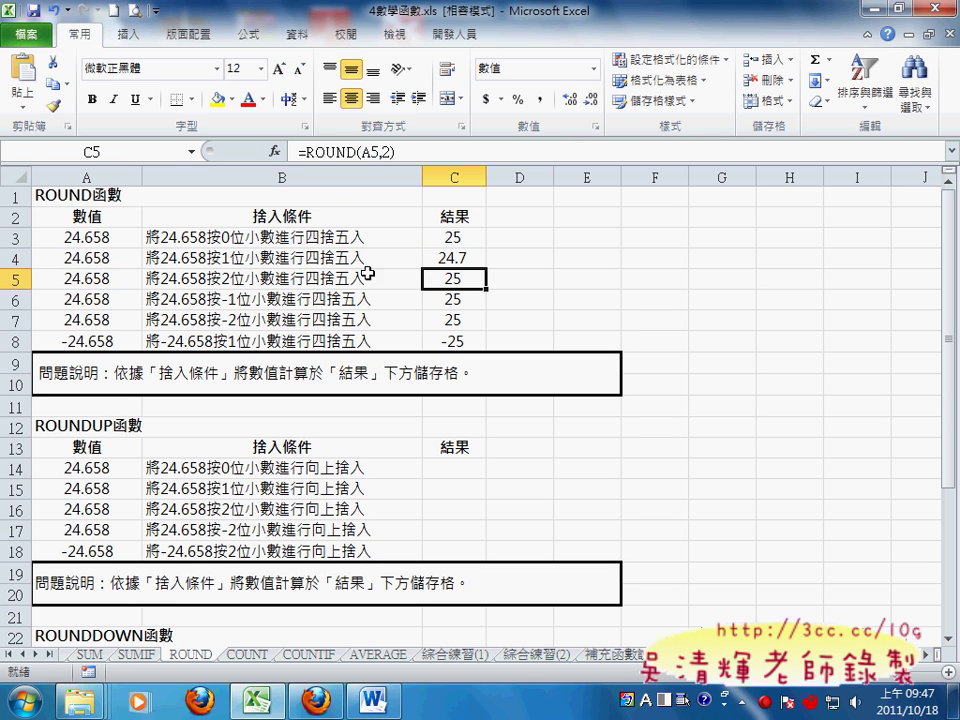
left_click(569, 100)
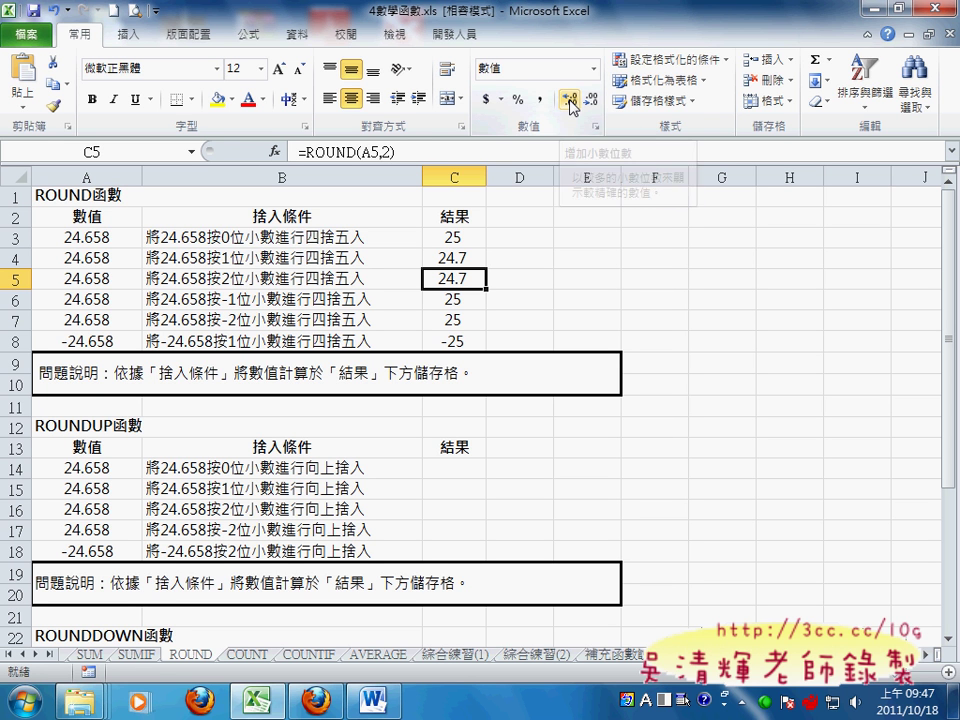
left_click(569, 100)
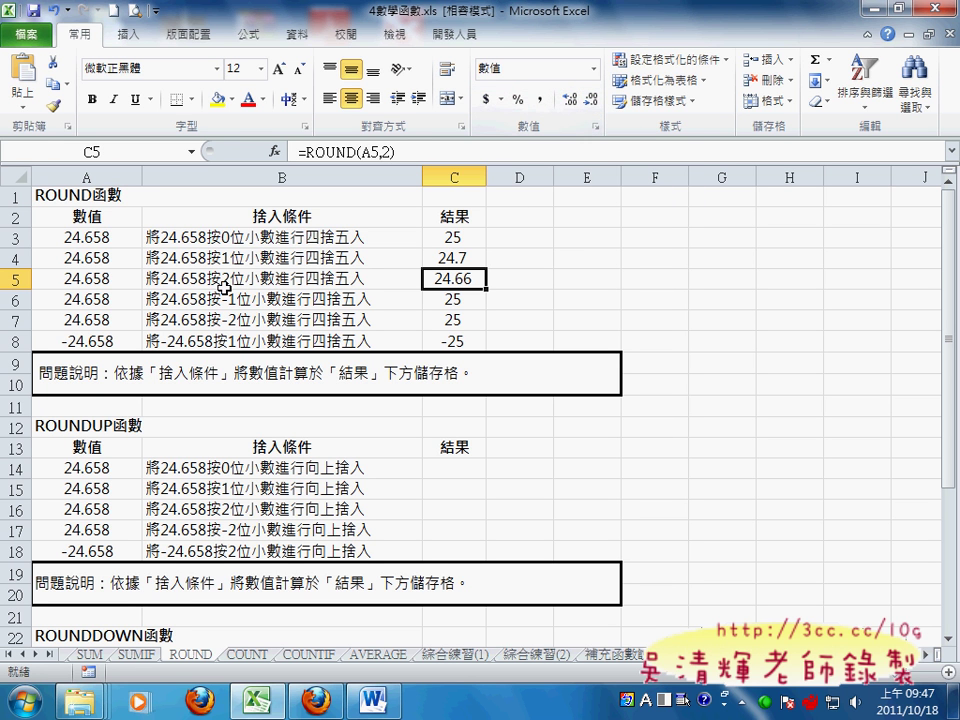
left_click(571, 100)
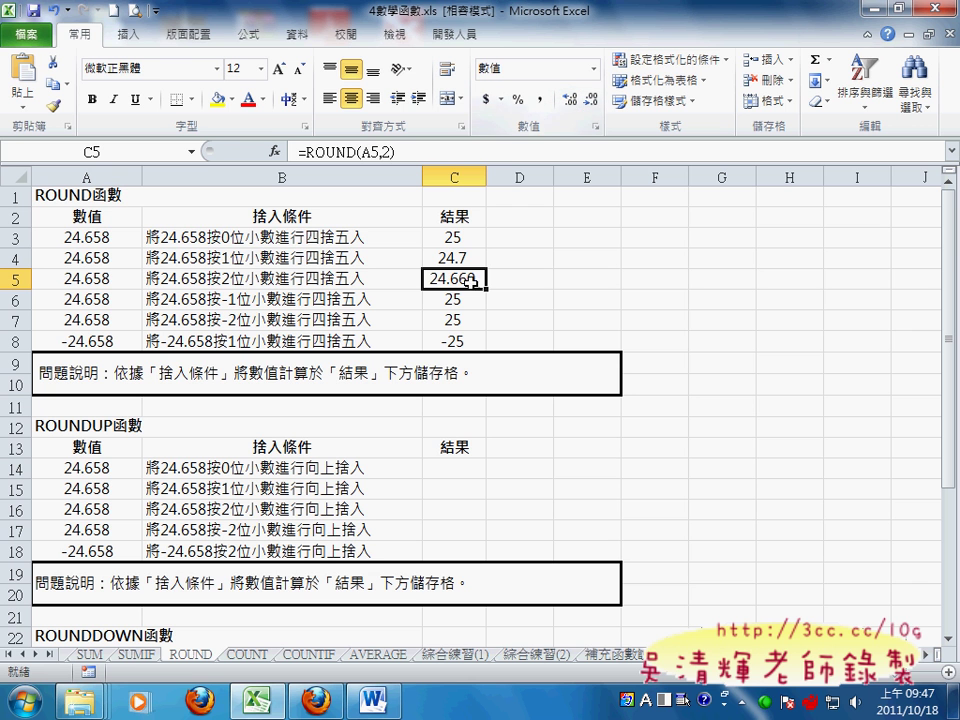
left_click(591, 100)
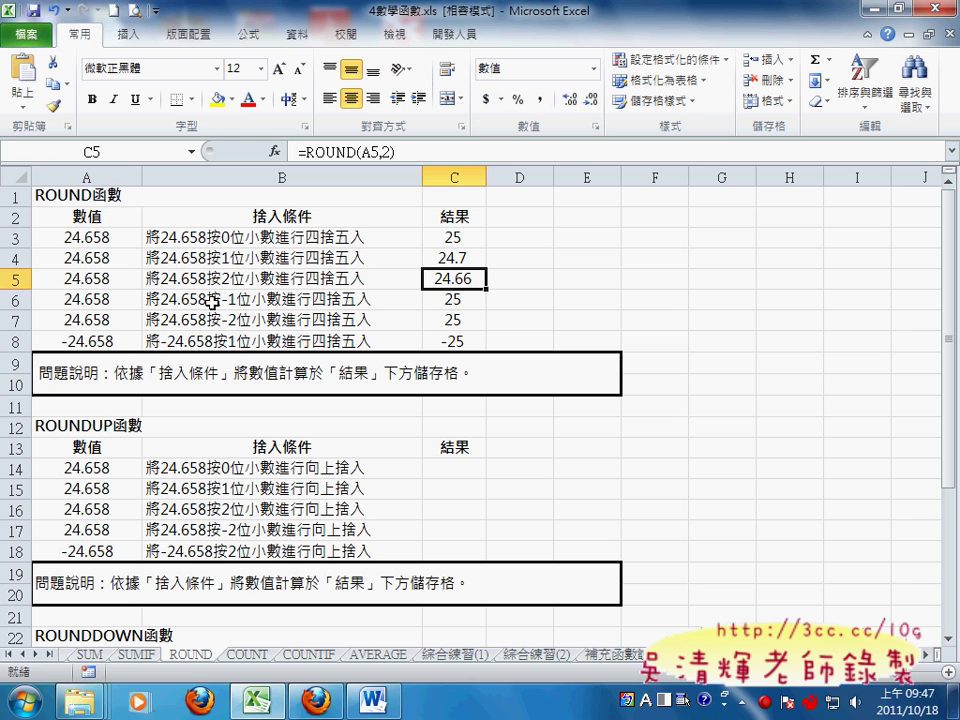
Edit C6's formula to =ROUND(A6,-1) so it displays 20
left_click(436, 302)
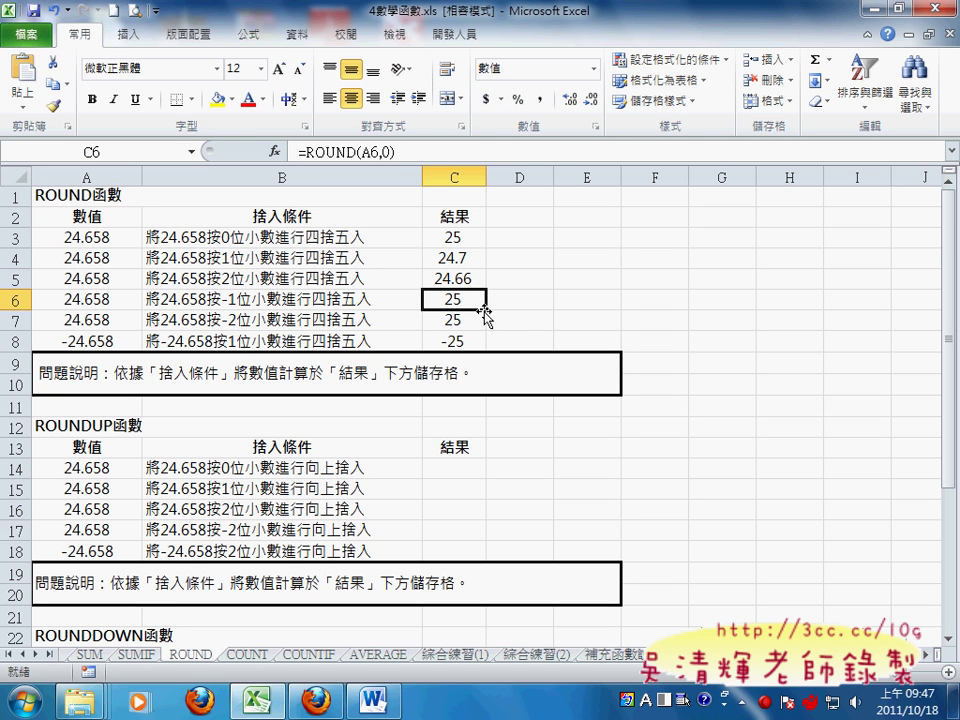
double_click(387, 151)
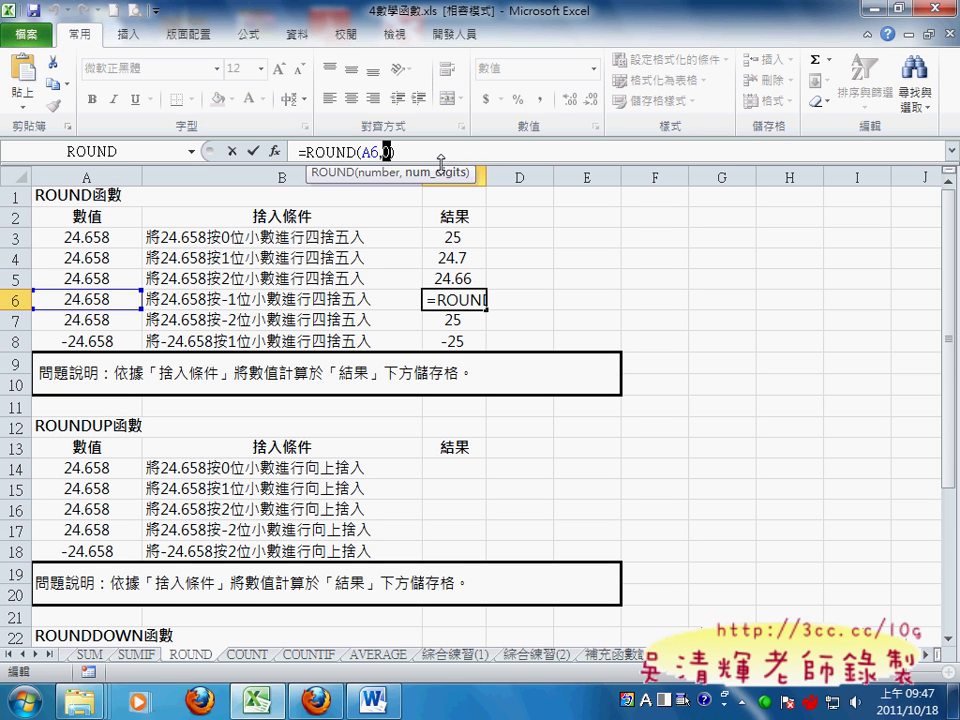
type("-1")
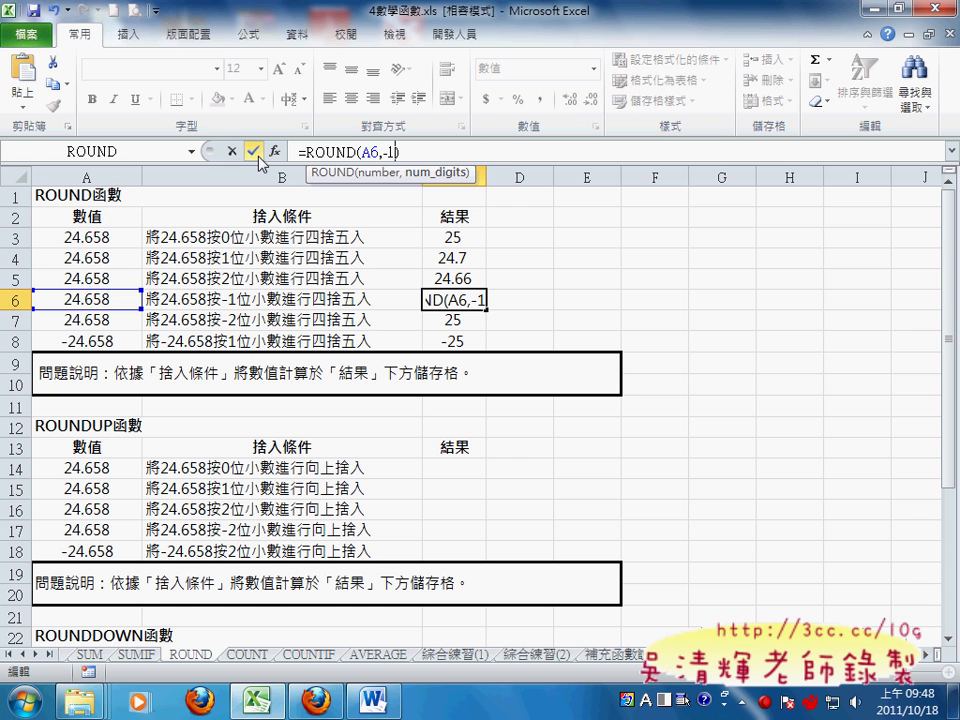
type(")")
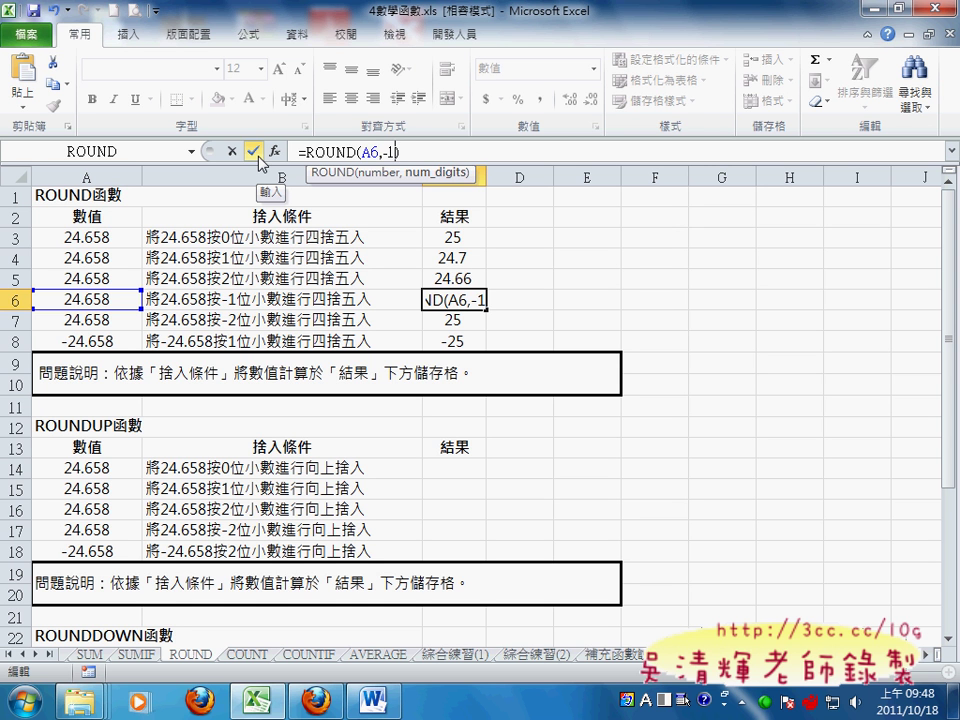
left_click(253, 151)
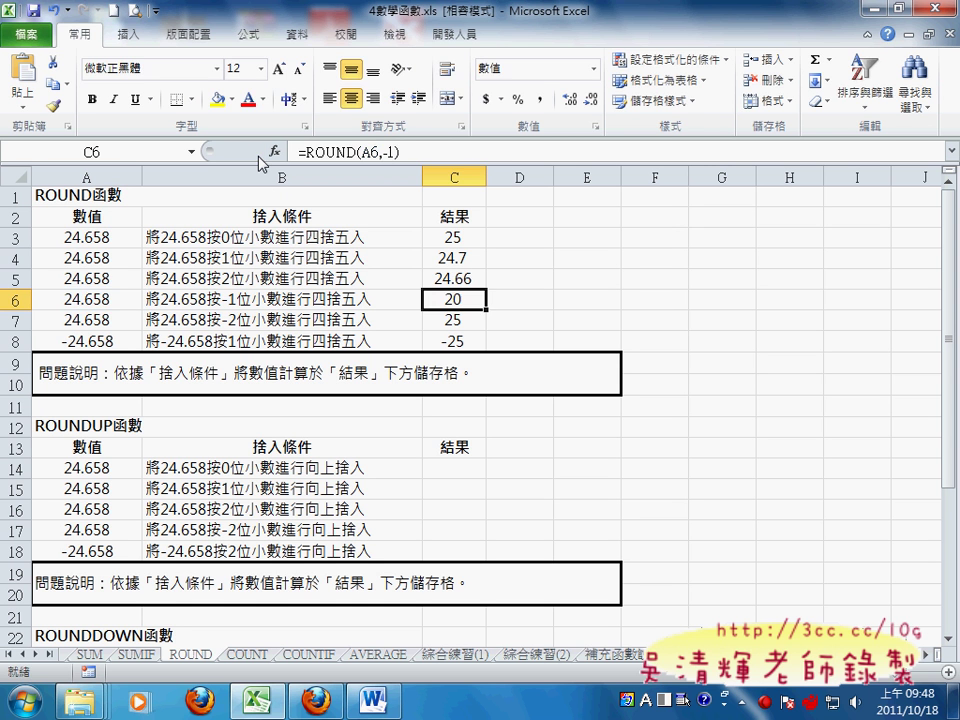
Edit C7's formula to =ROUND(A7,-2) so it displays 0
left_click(455, 318)
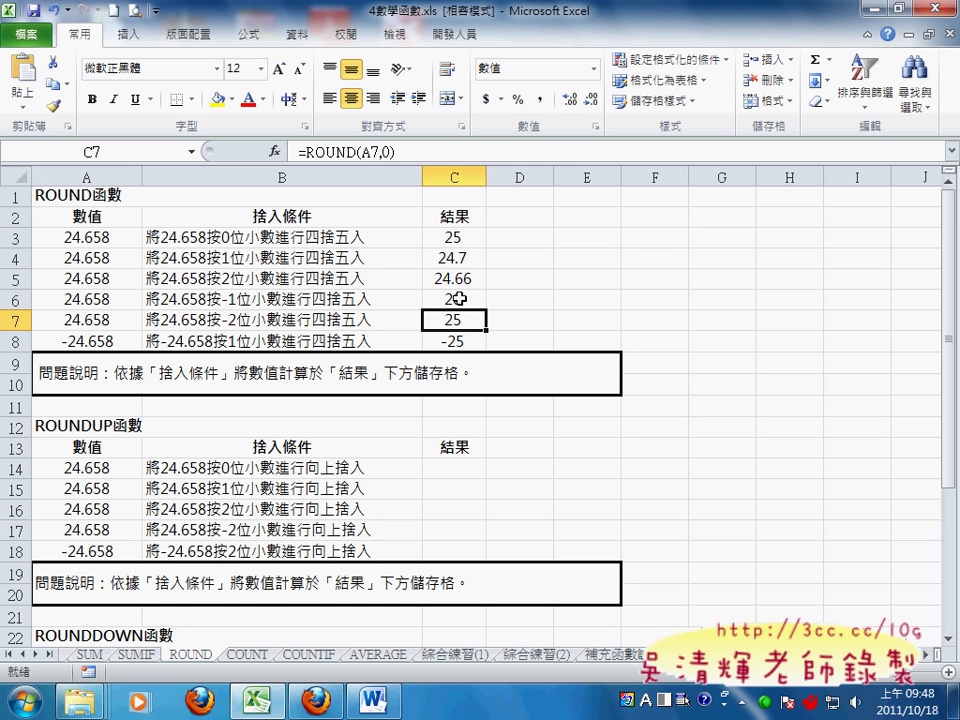
double_click(390, 151)
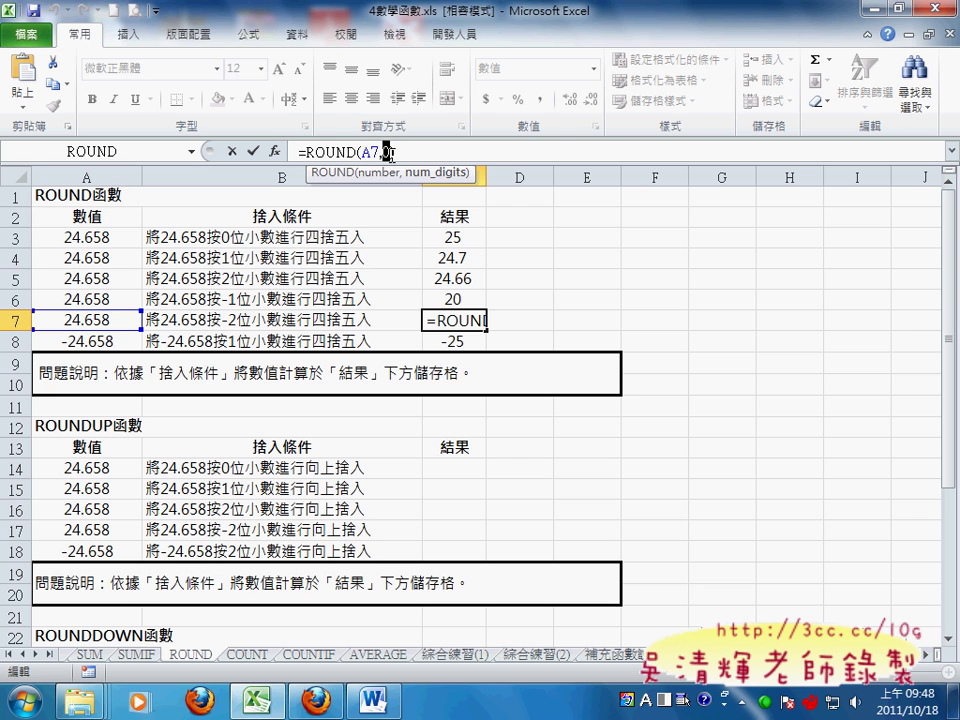
type("-2)")
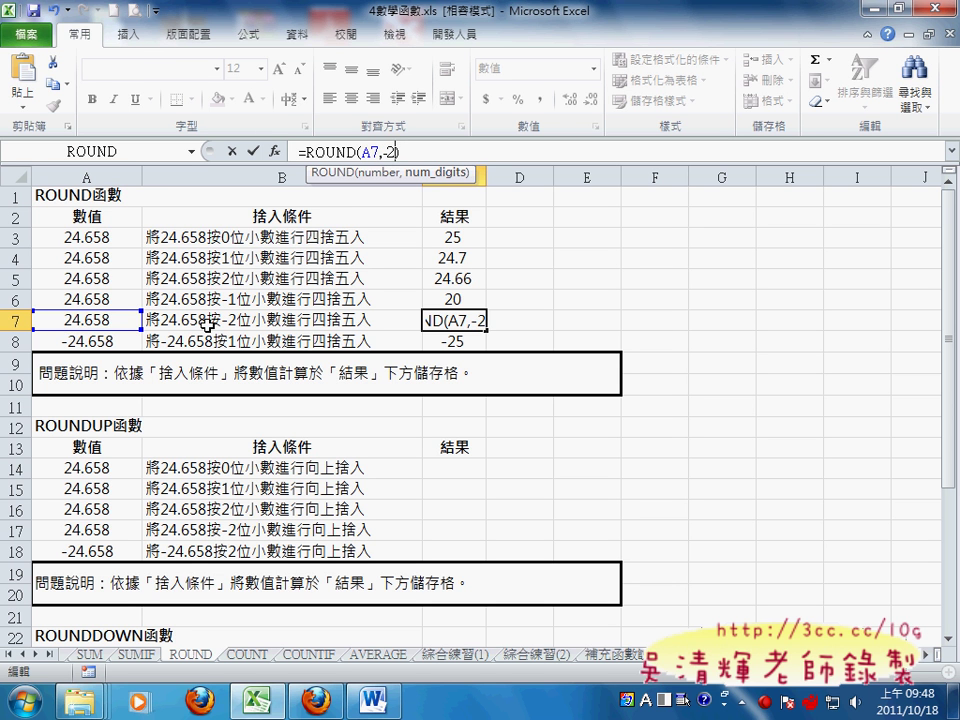
left_click(253, 153)
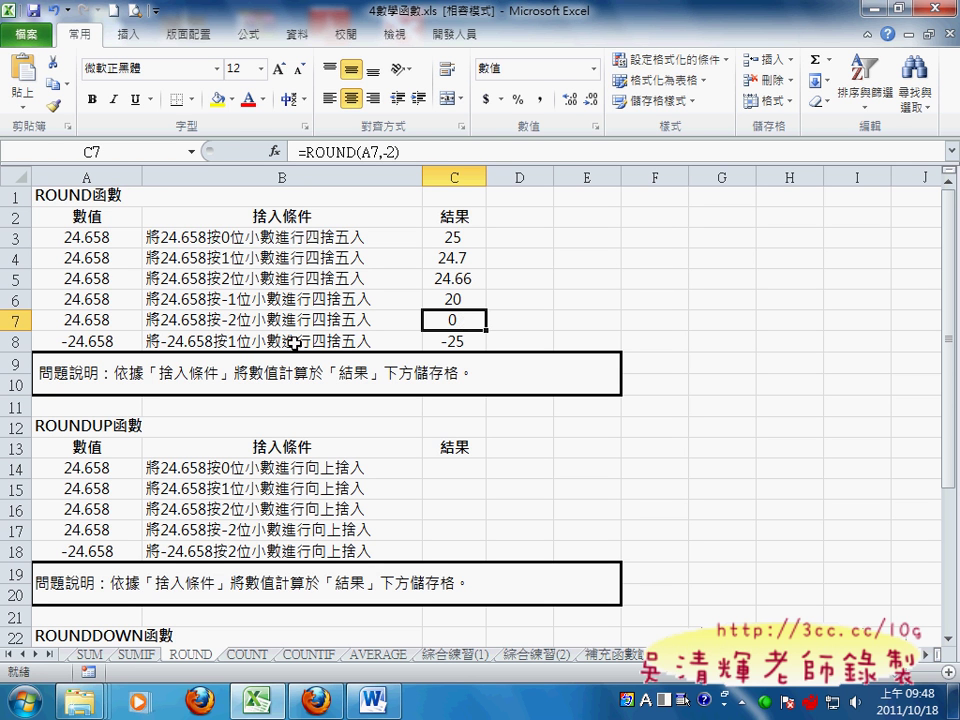
Edit C8's formula to =ROUND(A8,1) and show one decimal place, giving -24.7
left_click(448, 341)
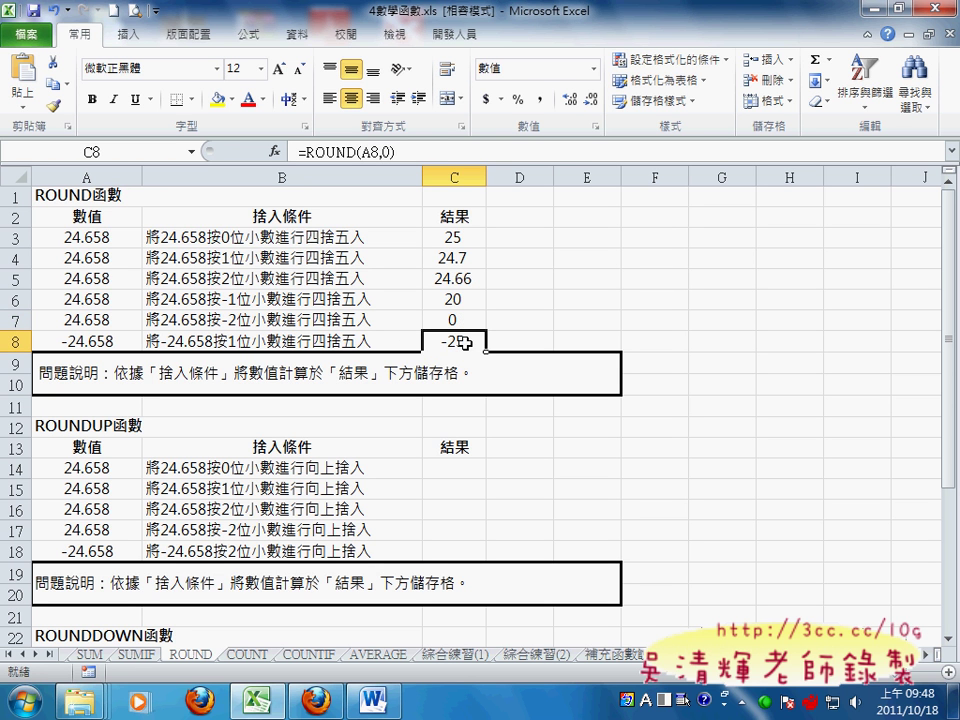
double_click(389, 157)
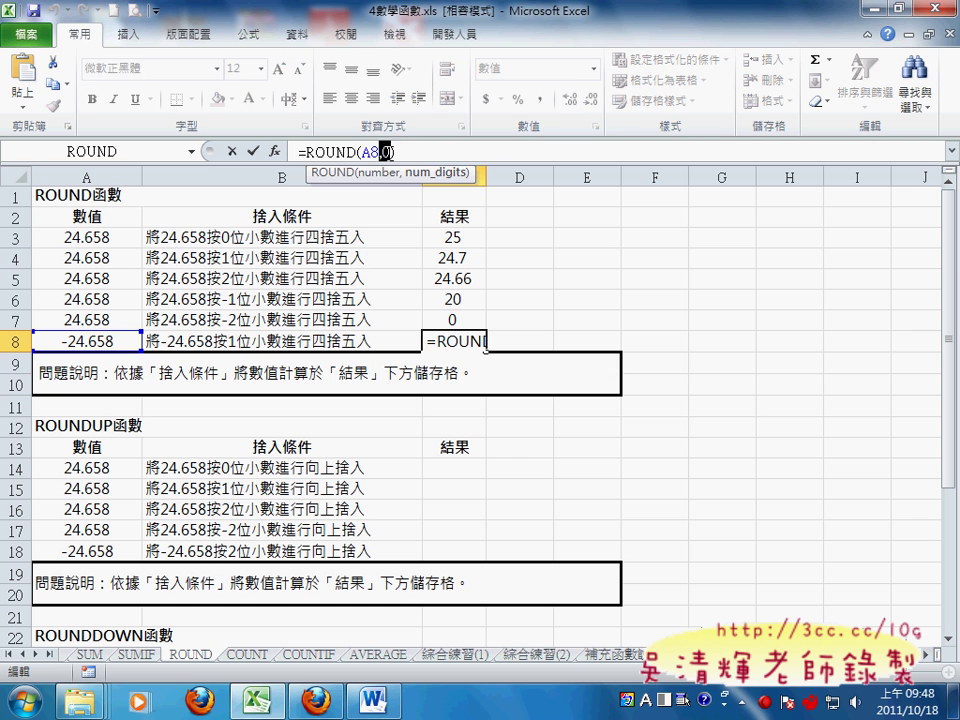
double_click(389, 152)
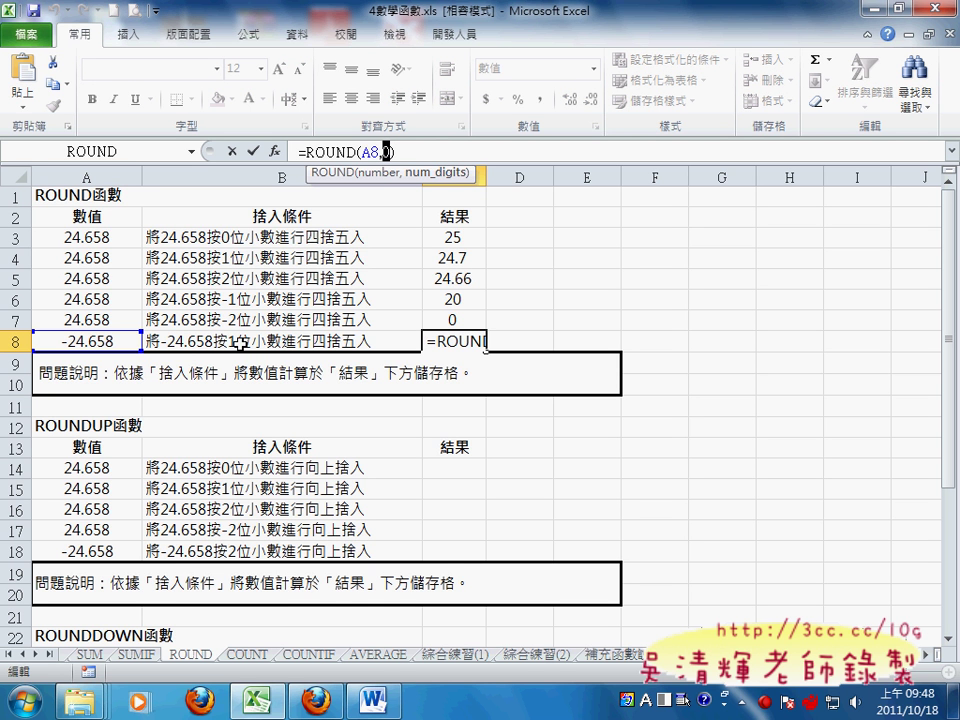
type("1")
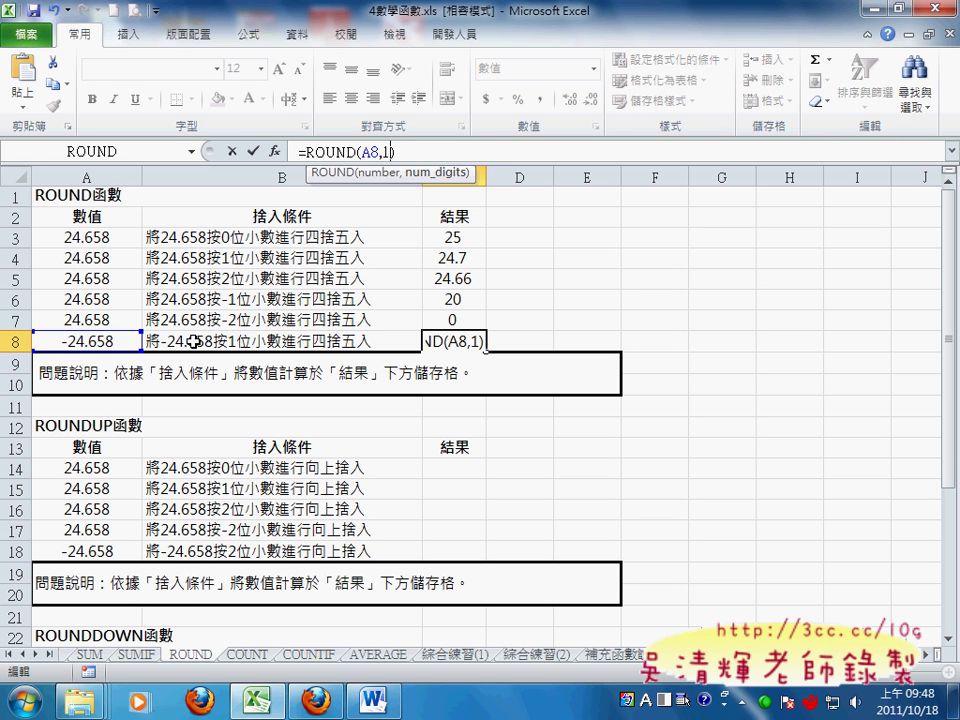
left_click(254, 151)
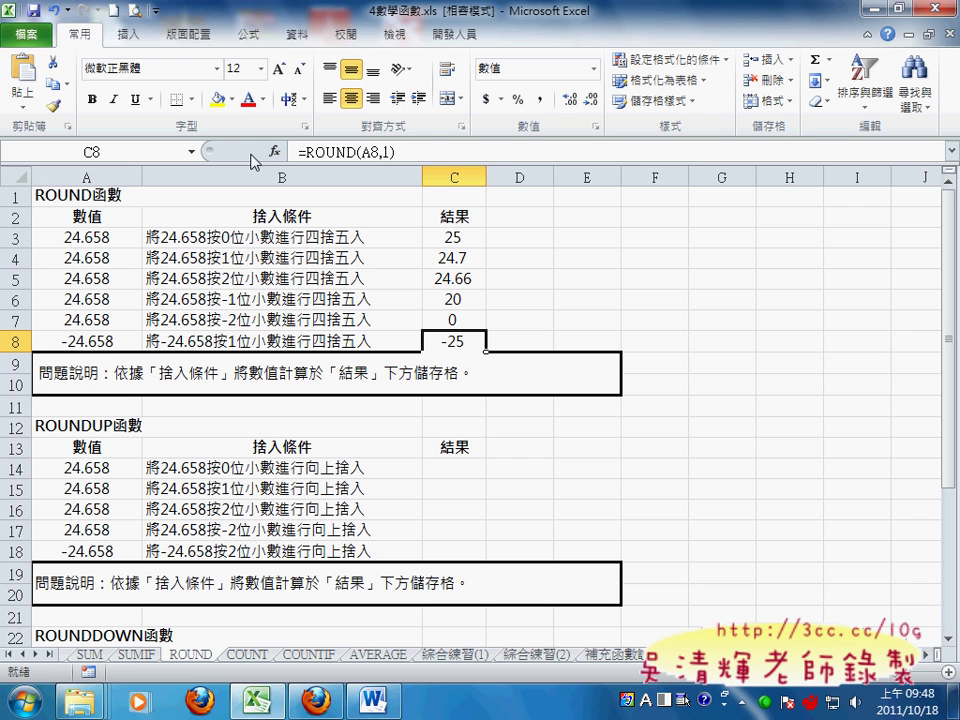
left_click(569, 99)
Scroll down to the ROUNDUP and ROUNDDOWN blocks and underline UP and DOWN in their headings
scroll(476, 344, "down", 1)
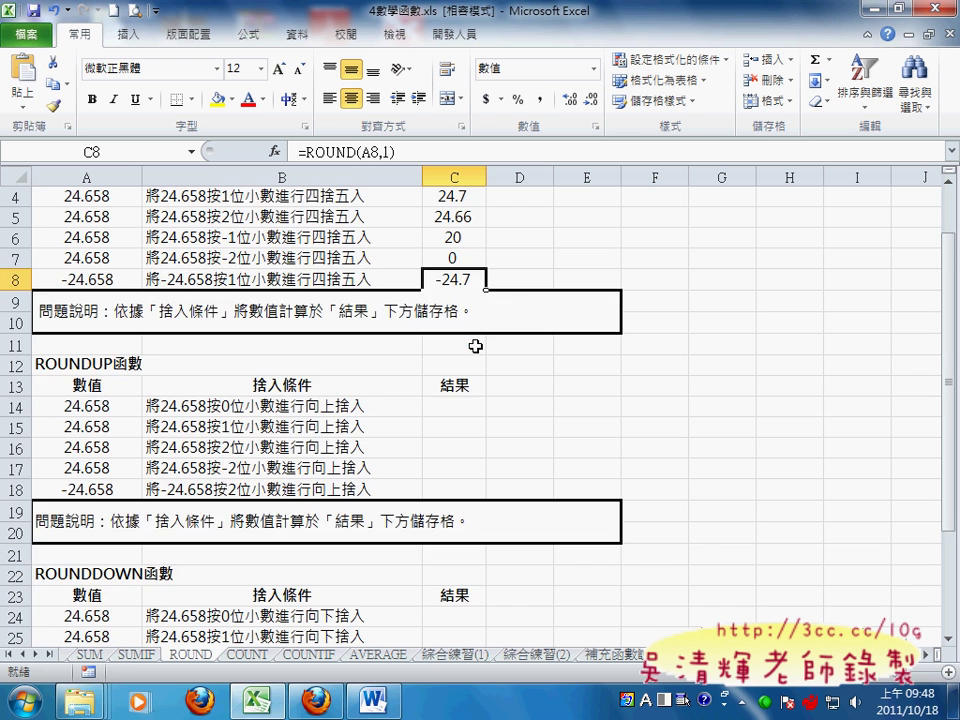
scroll(476, 344, "down", 1)
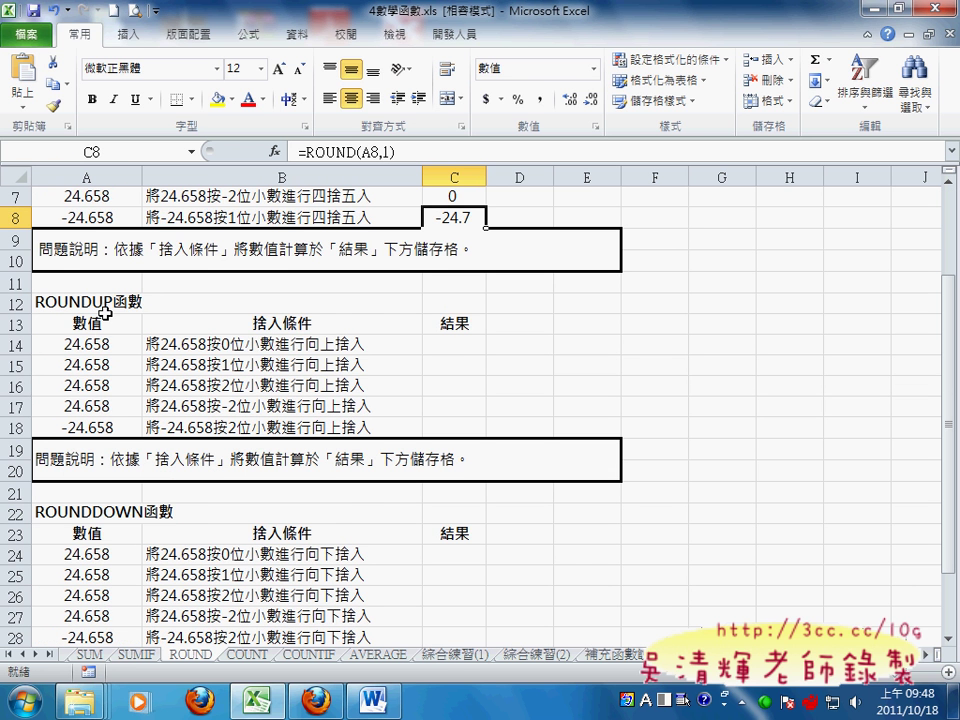
scroll(85, 335, "down", 1)
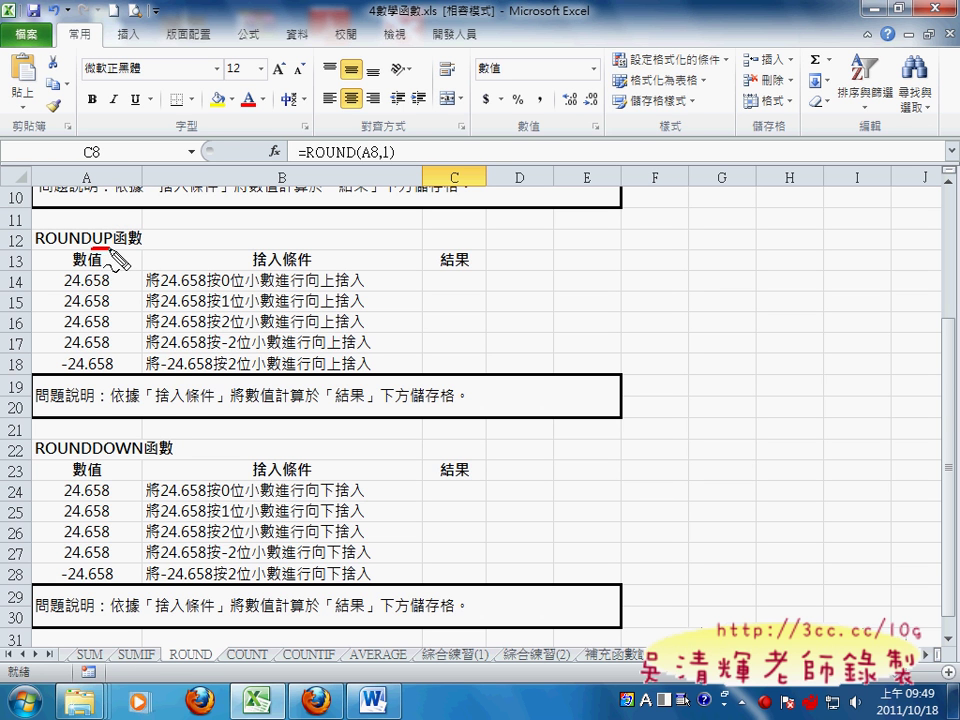
left_click_drag(90, 243, 160, 232)
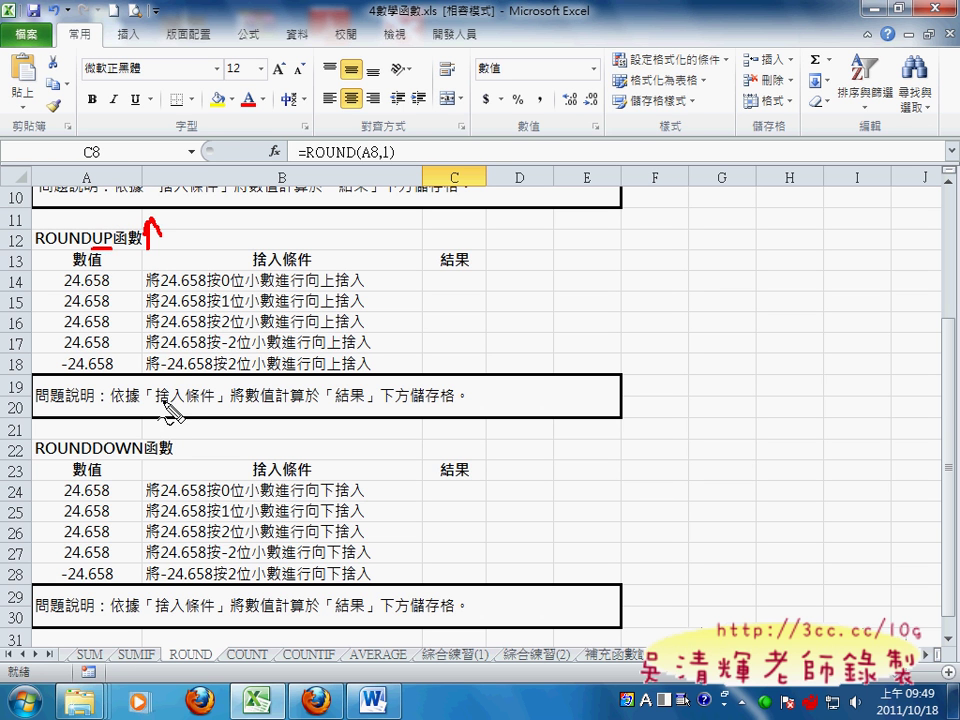
mouse_move(88, 457)
left_mouse_down()
mouse_move(182, 468)
mouse_move(190, 453)
left_mouse_up()
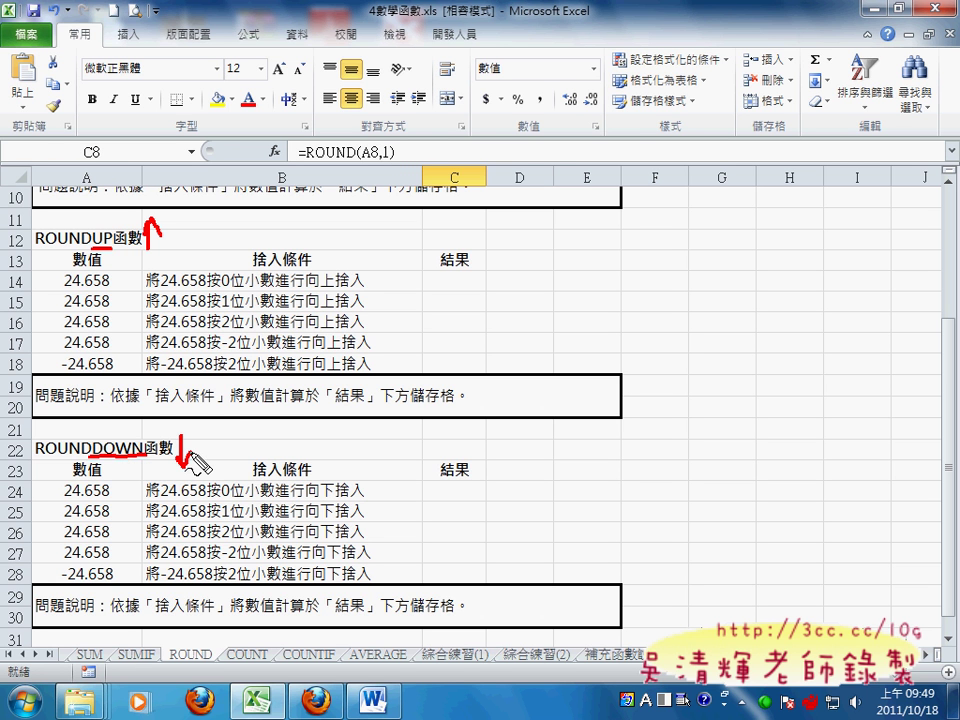